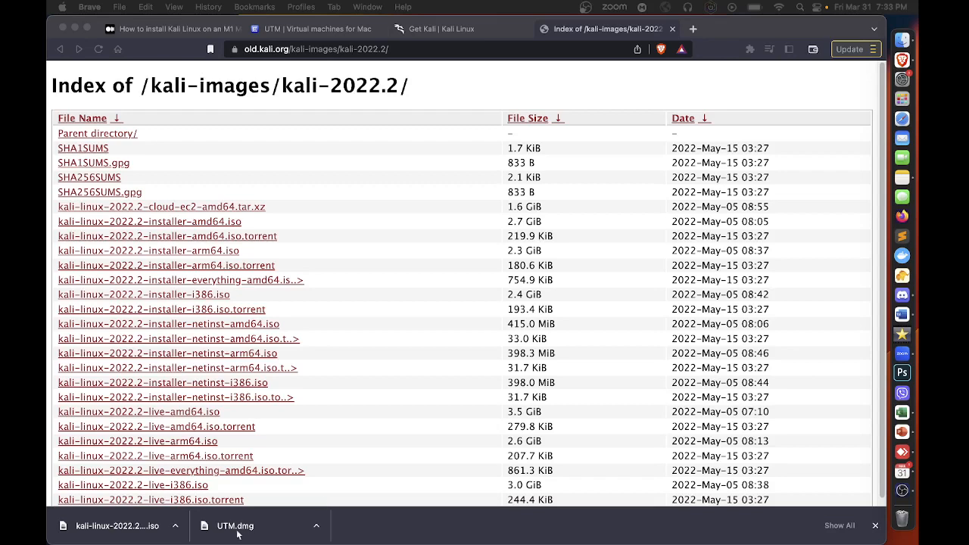
Review the UTM download page, the Kali installer images page and the kali-2022.2 image index for the needed files
left_click(341, 32)
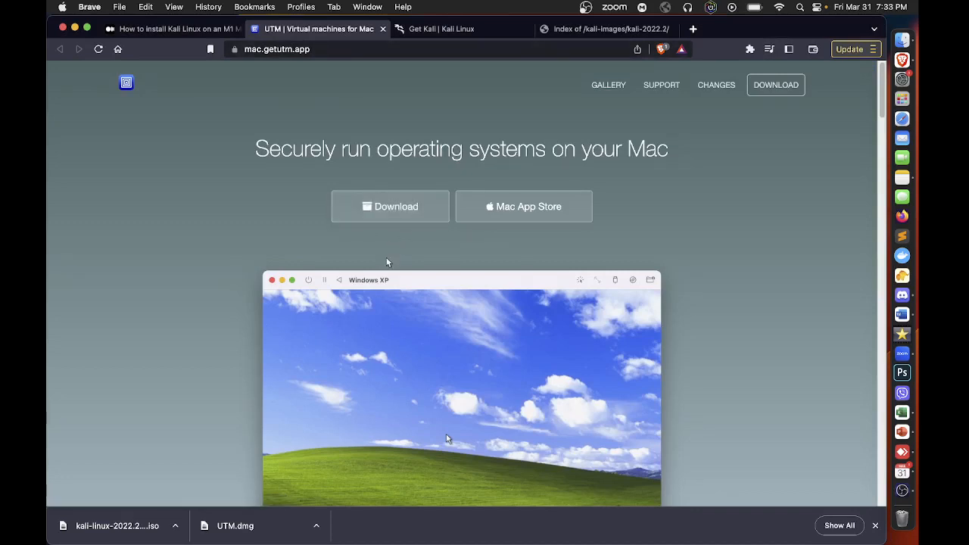
scroll(387, 262, "down", 3)
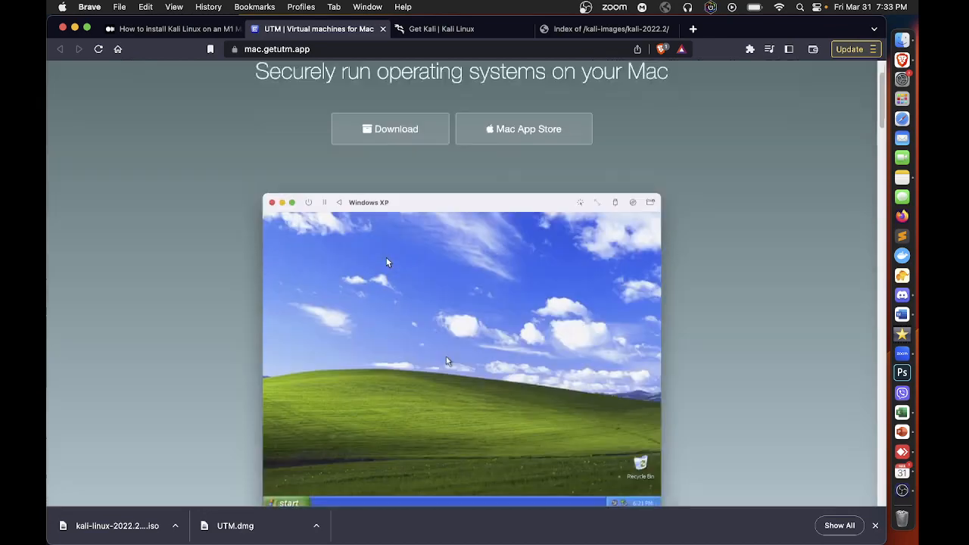
scroll(396, 266, "up", 3)
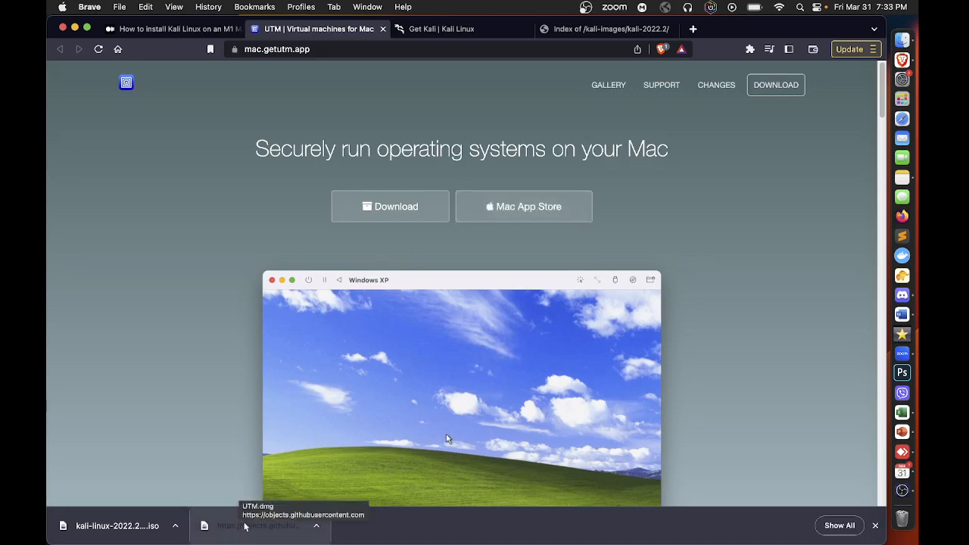
left_click(456, 31)
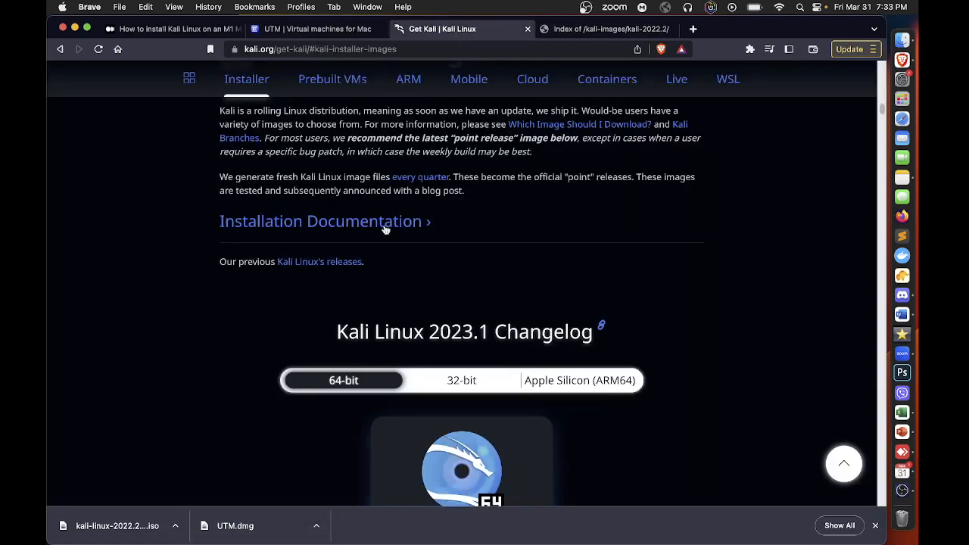
scroll(433, 227, "down", 3)
scroll(433, 227, "down", 10)
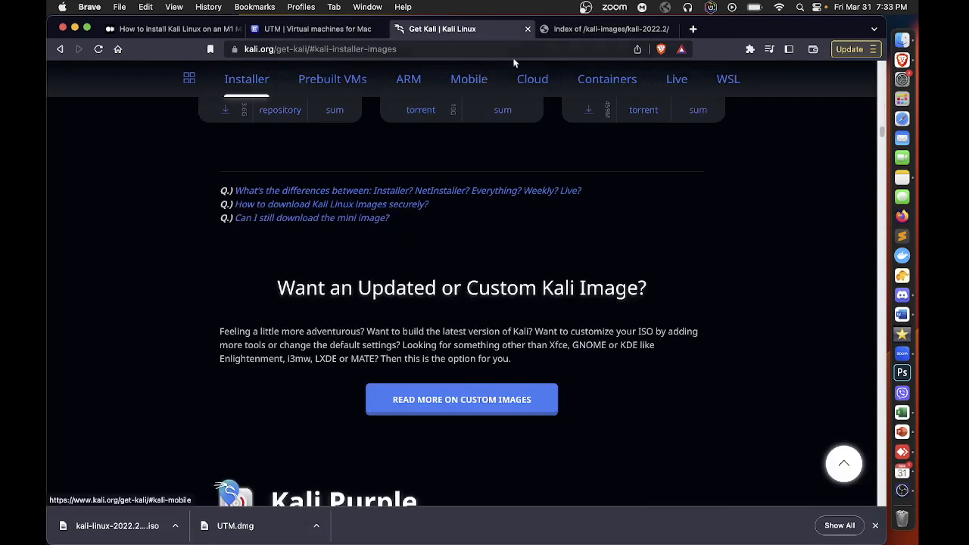
left_click(583, 31)
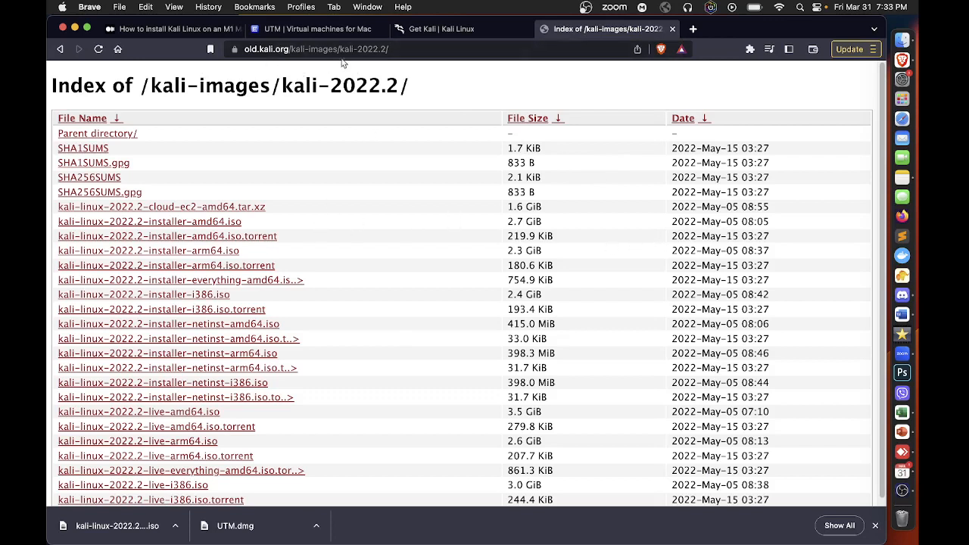
left_click(403, 49)
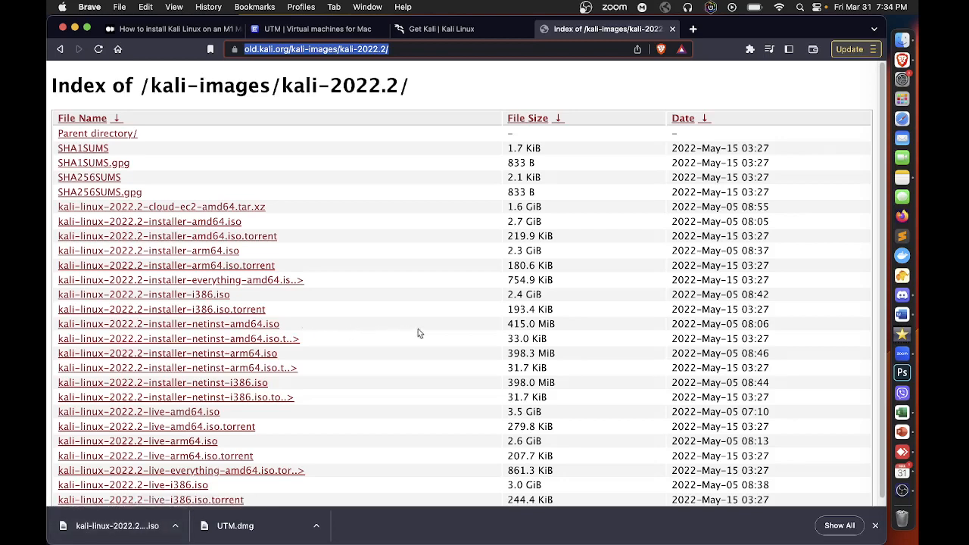
scroll(274, 297, "down", 1)
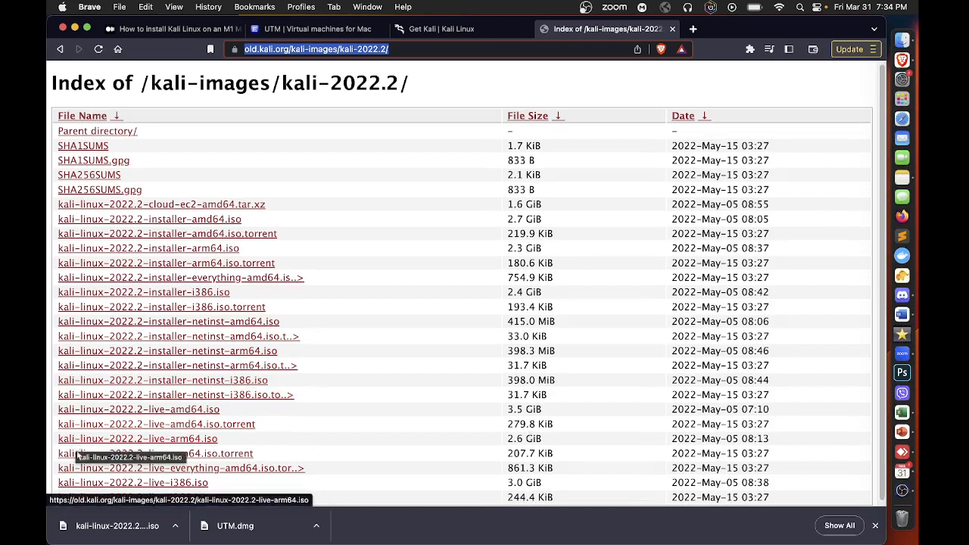
Open the downloaded UTM.dmg, copy UTM into the Applications folder and close the disk image window
left_click(275, 535)
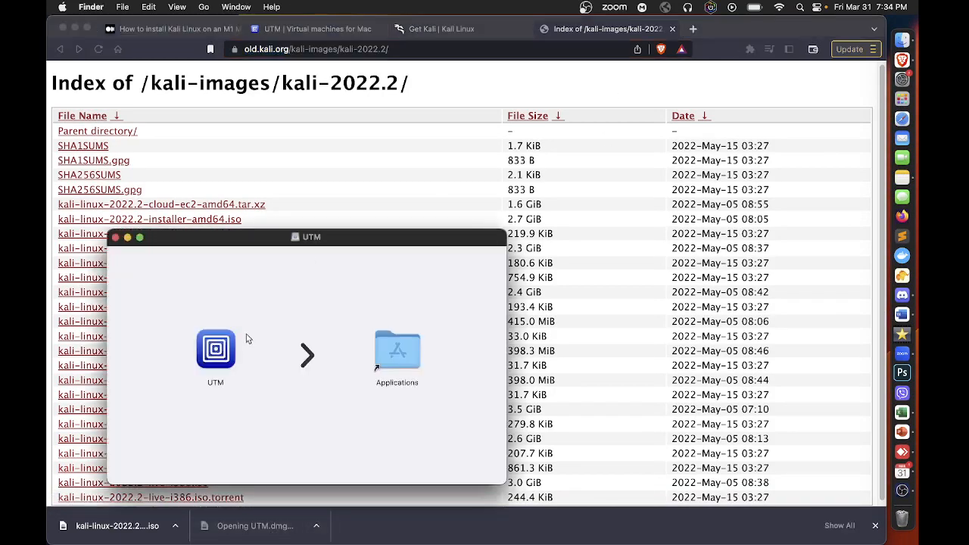
left_click_drag(245, 244, 349, 201)
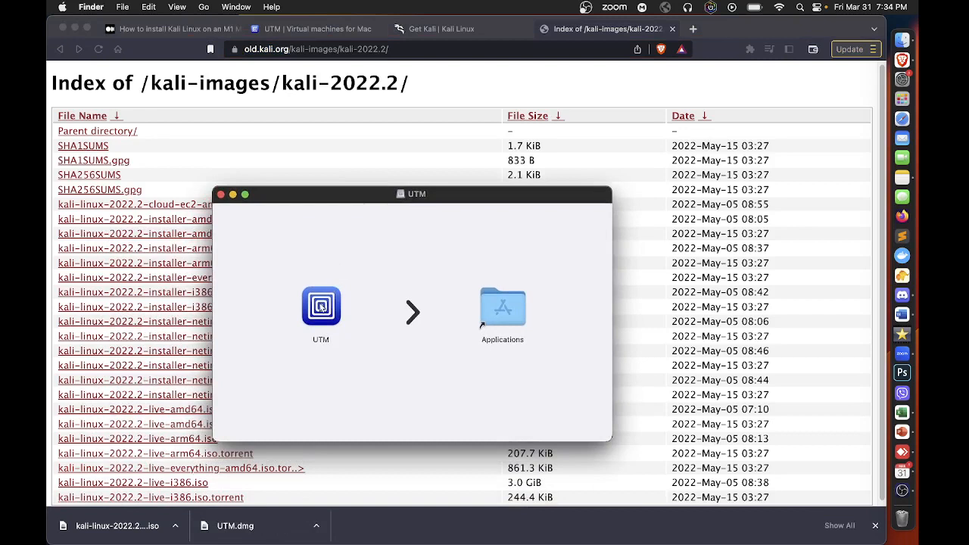
left_click_drag(324, 307, 491, 316)
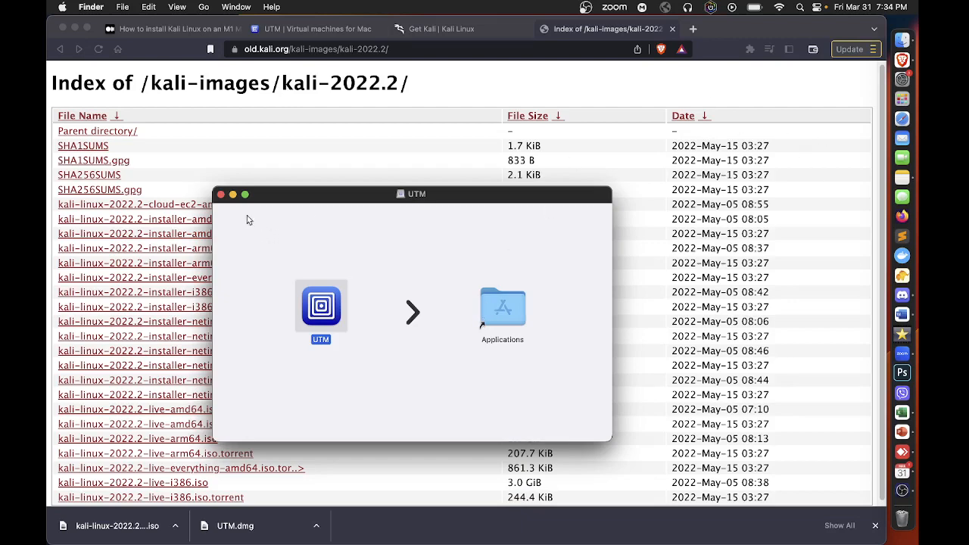
left_click(222, 195)
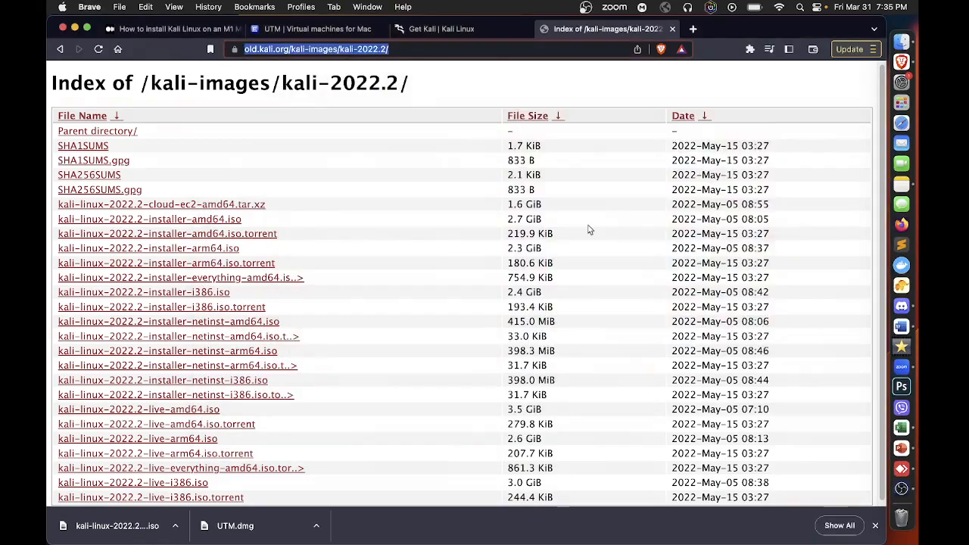
Launch the newly installed UTM application and allow it to open
left_click(902, 103)
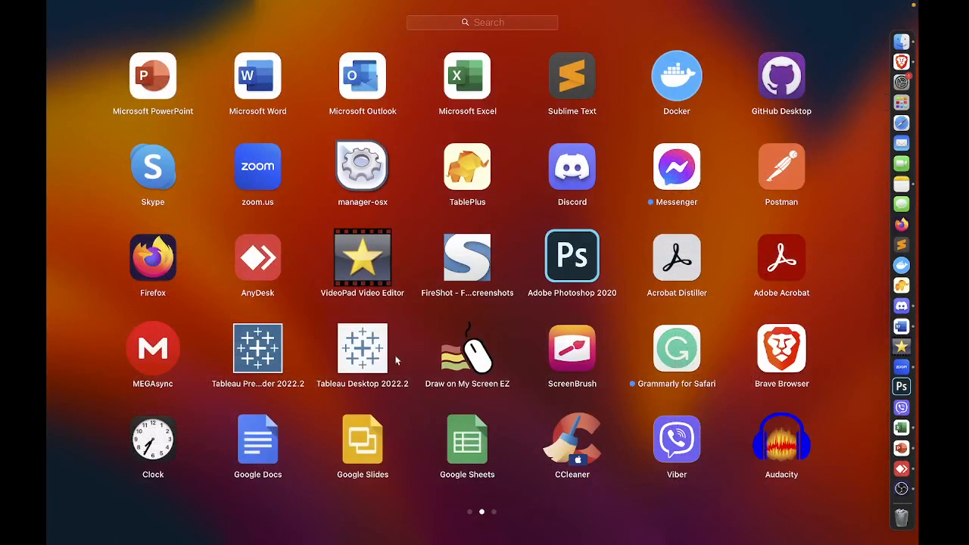
left_click_drag(598, 324, 491, 313)
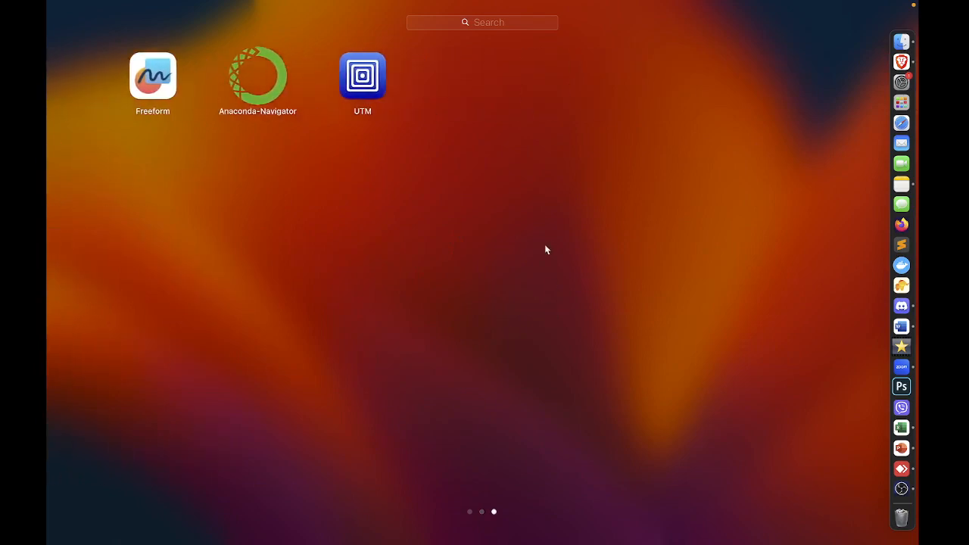
left_click(363, 80)
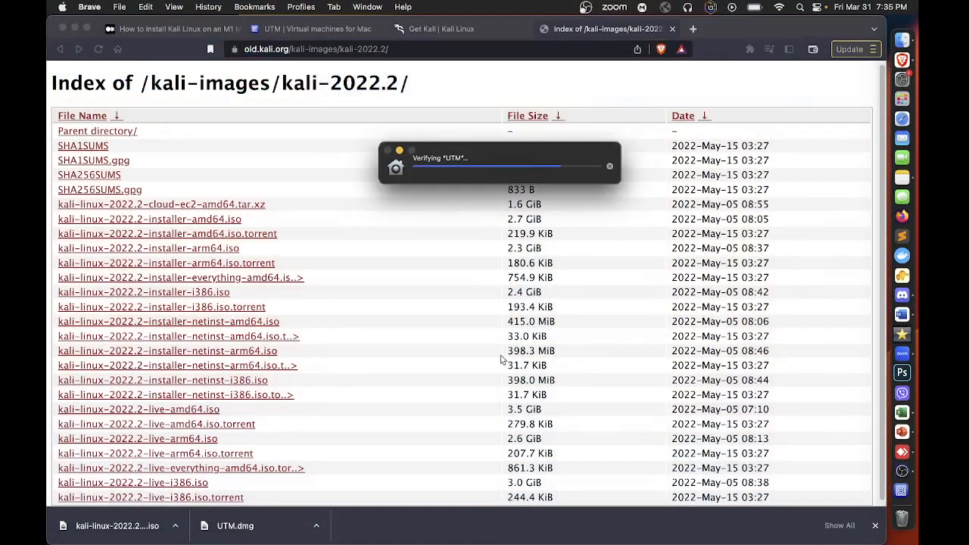
left_click(507, 255)
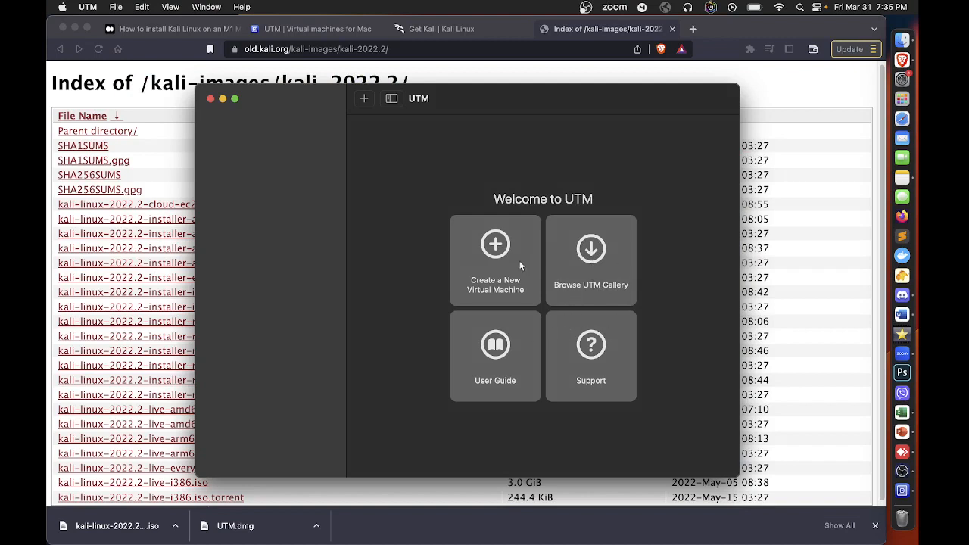
Start creating a new virtual machine using Virtualize with Linux as the operating system
left_click(495, 246)
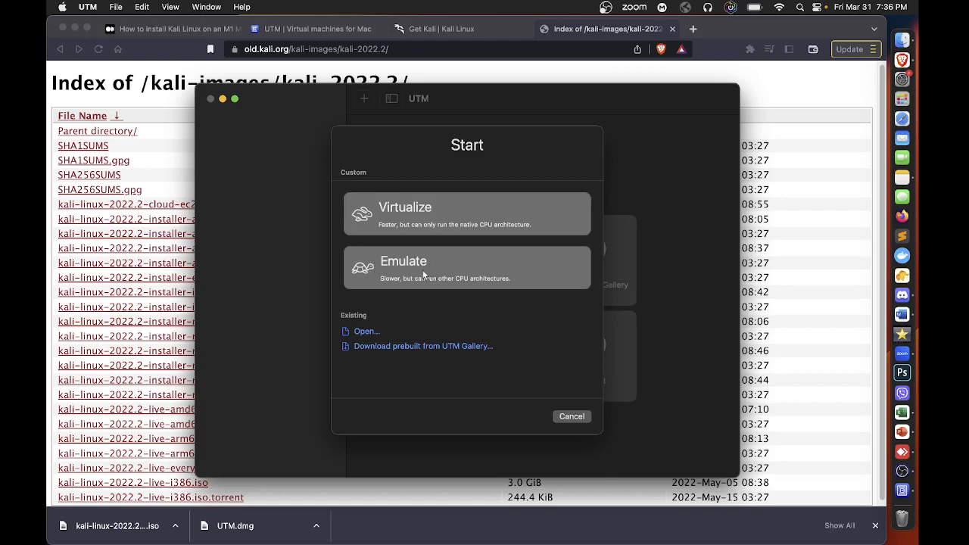
left_click(426, 206)
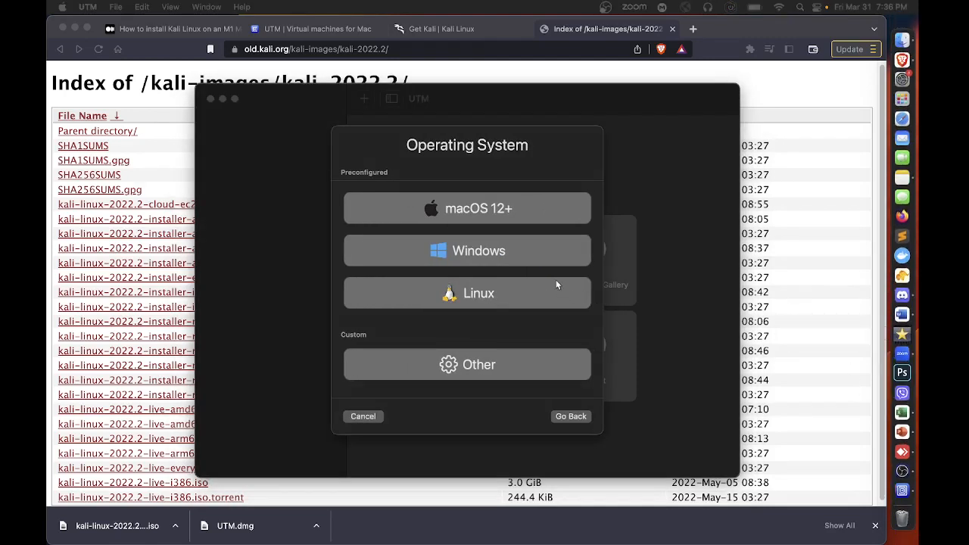
left_click(536, 303)
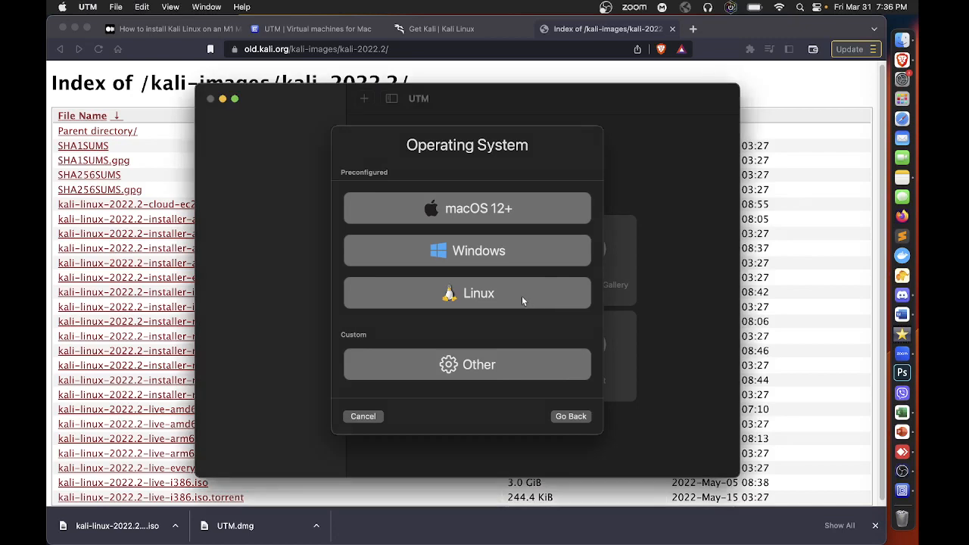
left_click(522, 300)
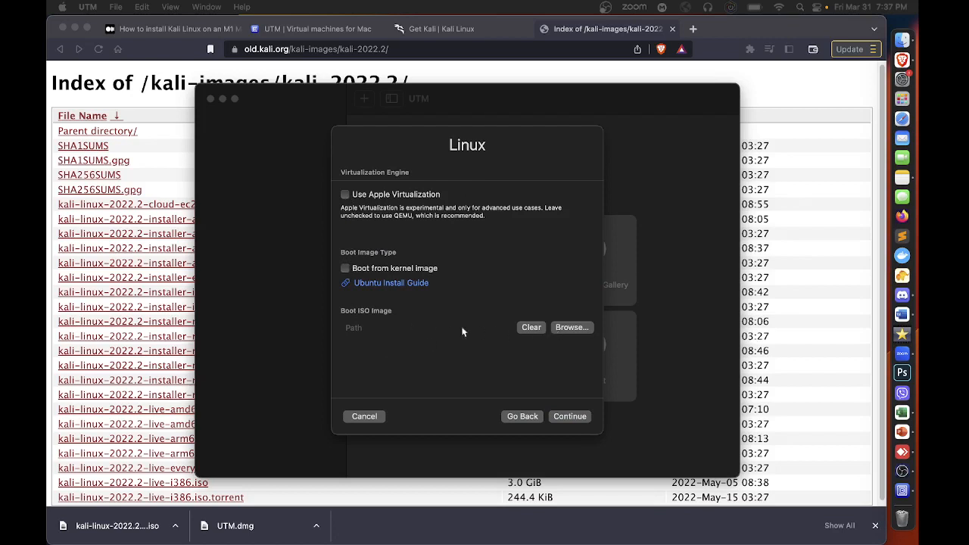
Set the boot ISO image to kali-linux-2022.2-installer-arm64.iso from Downloads and continue to the hardware settings
left_click(561, 328)
left_click(569, 327)
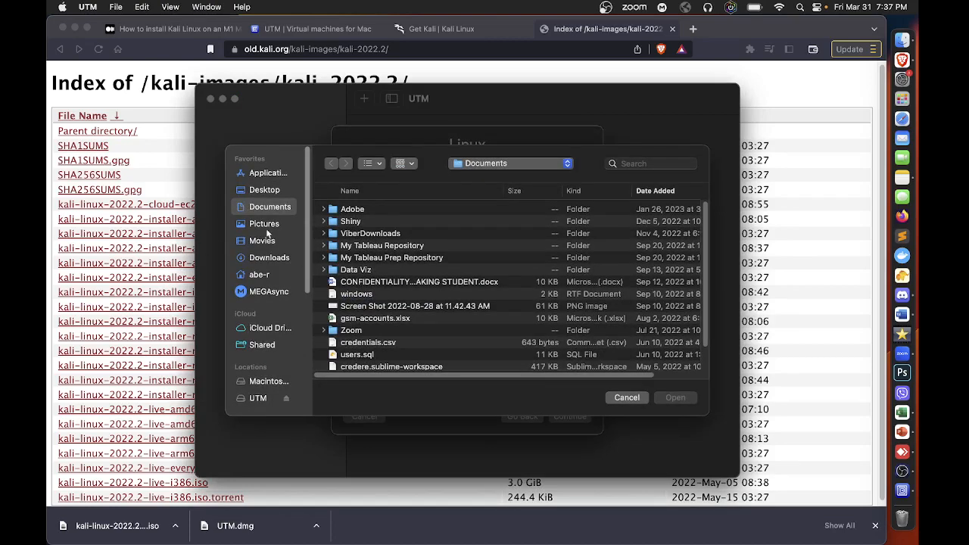
left_click(265, 259)
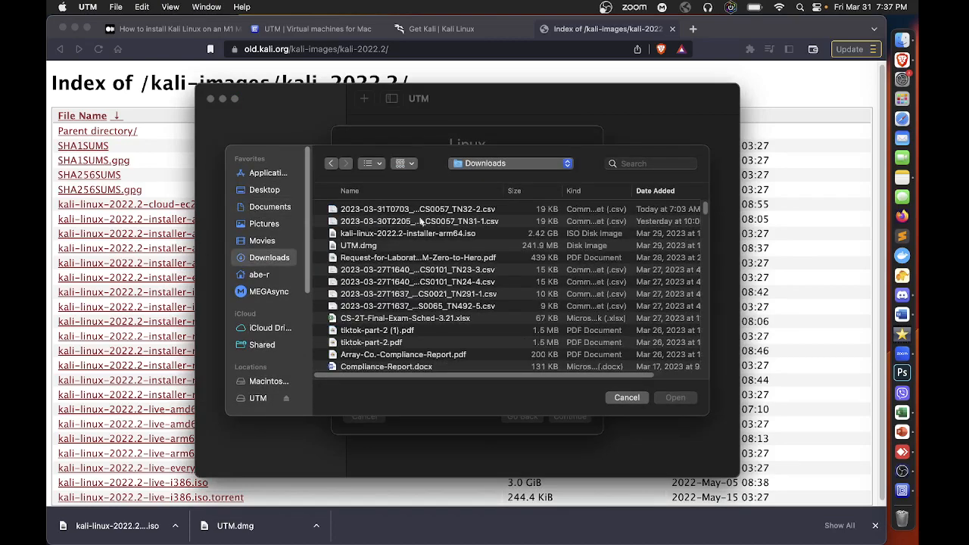
left_click(436, 238)
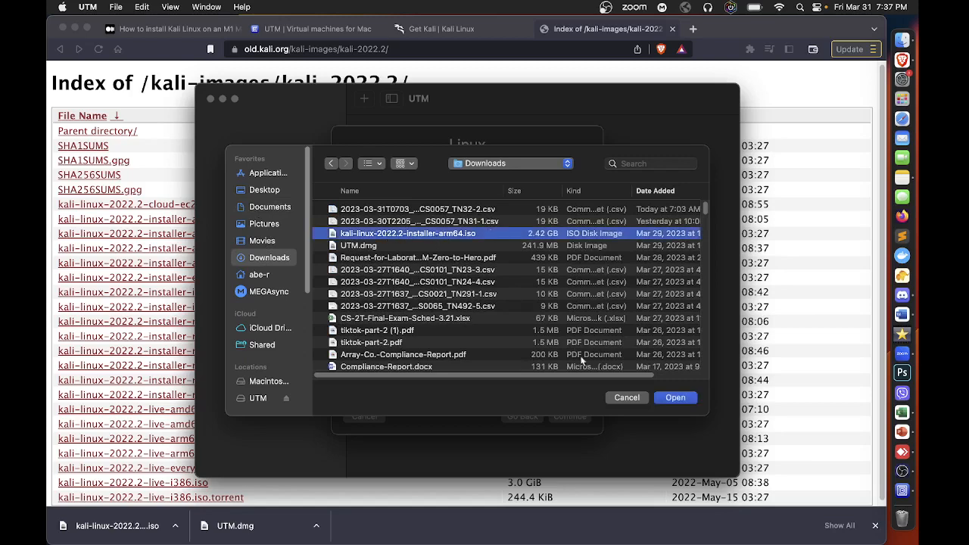
left_click(674, 399)
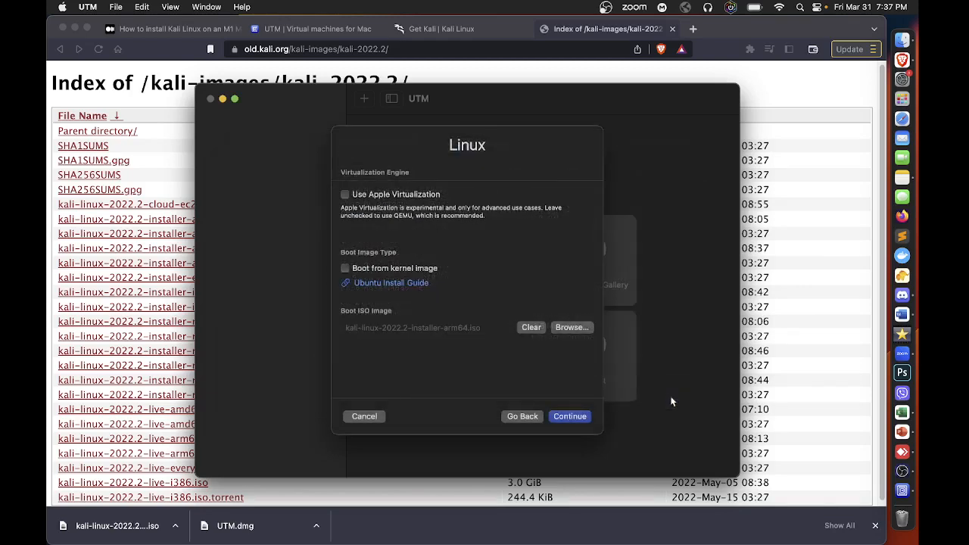
left_click(564, 420)
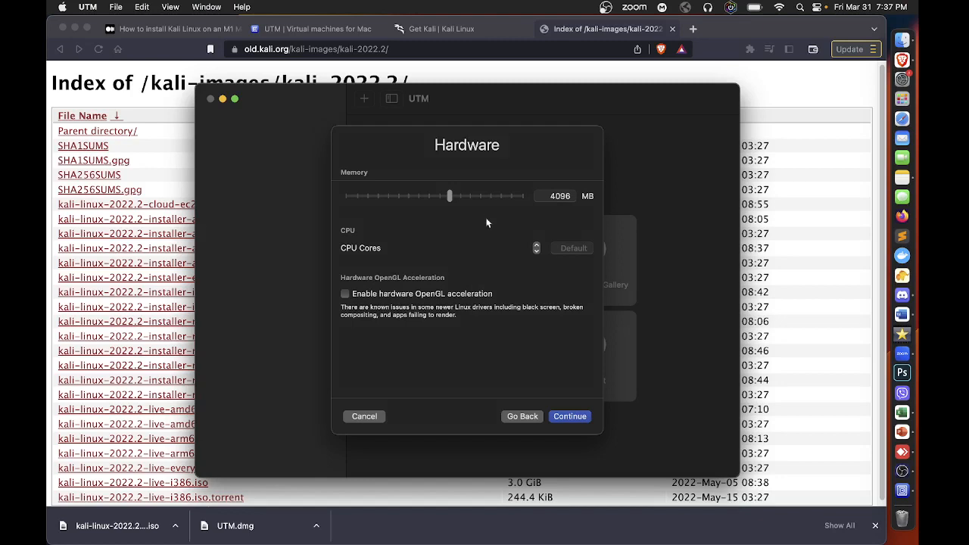
Enable hardware OpenGL acceleration, set the CPU cores to 2 and continue to the storage settings
left_click(345, 294)
left_click(536, 247)
left_click(570, 420)
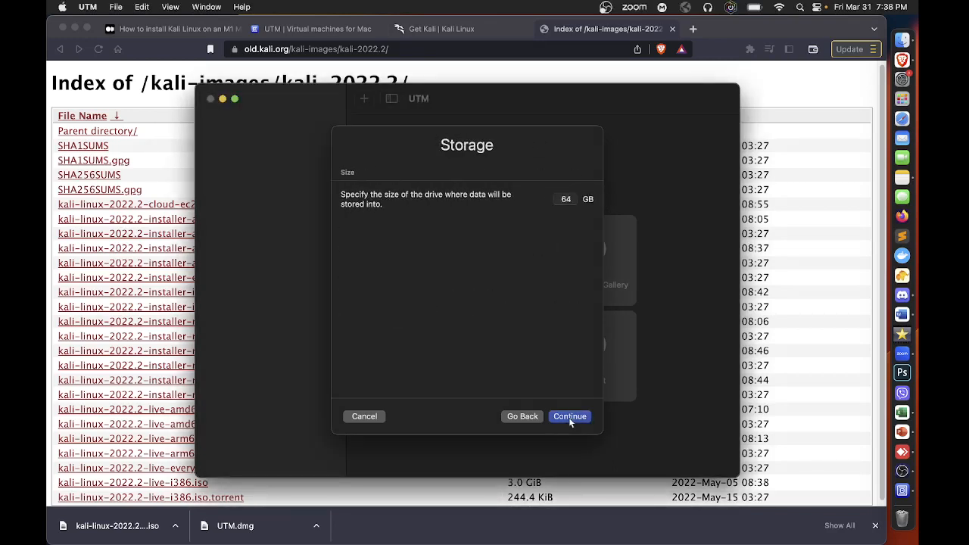
Set the virtual machine's drive size to 30 GB and continue to the shared directory settings
left_click(571, 200)
double_click(568, 200)
key("BackSpace")
type("30")
left_click(569, 418)
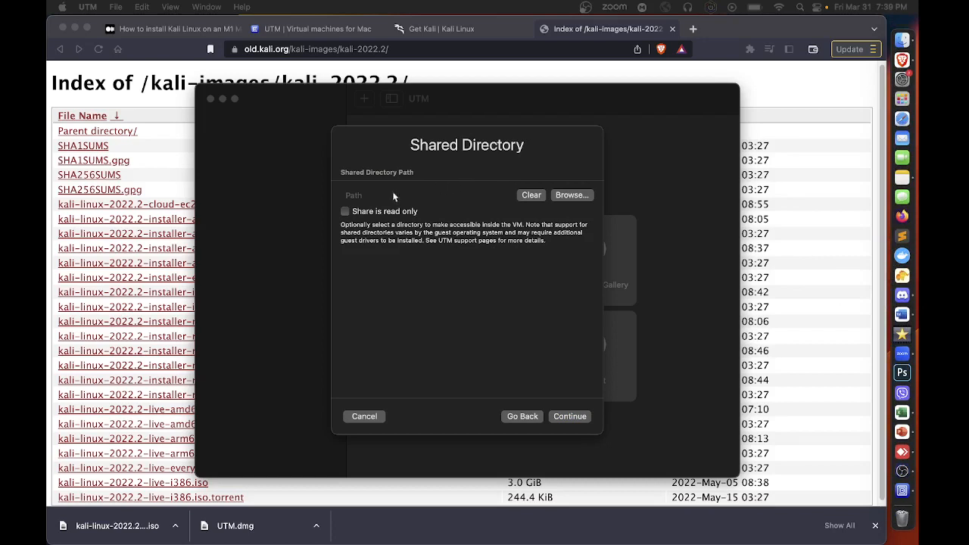
Choose the Downloads folder as a read-only shared directory and continue to the summary
left_click(346, 211)
left_click(345, 212)
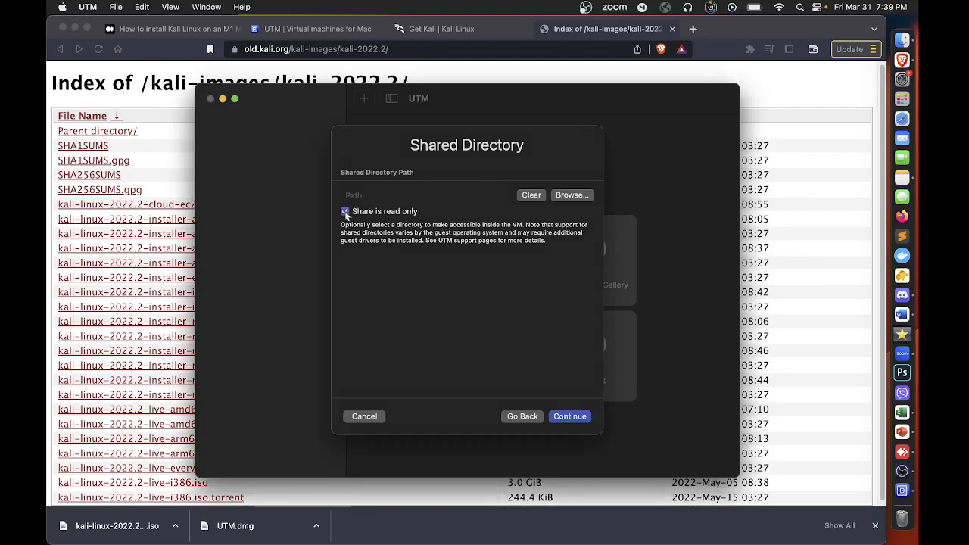
left_click(572, 195)
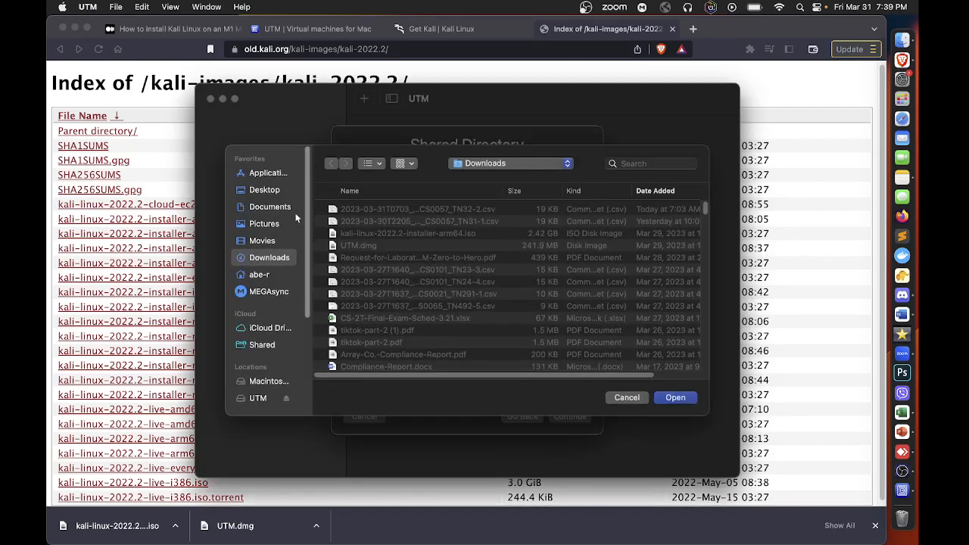
left_click(258, 258)
left_click(686, 400)
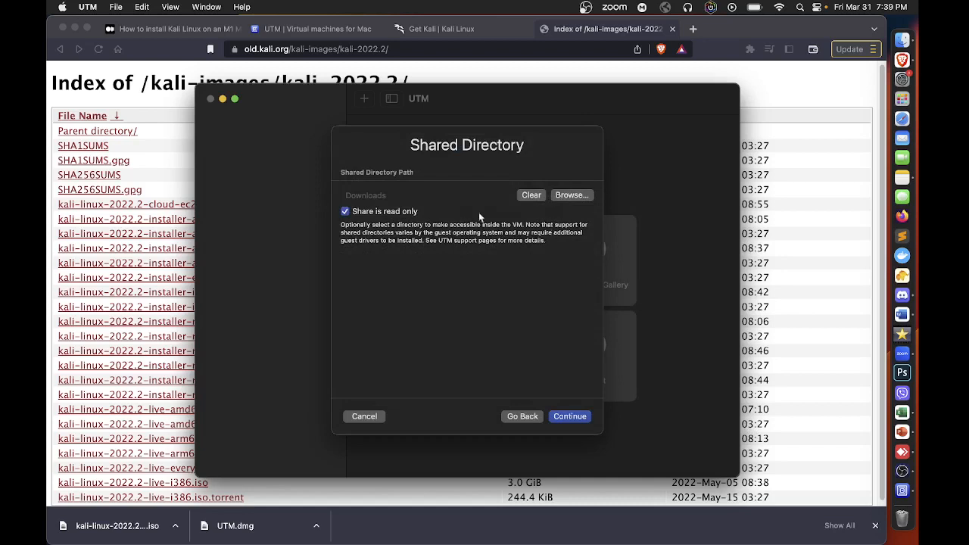
left_click(570, 418)
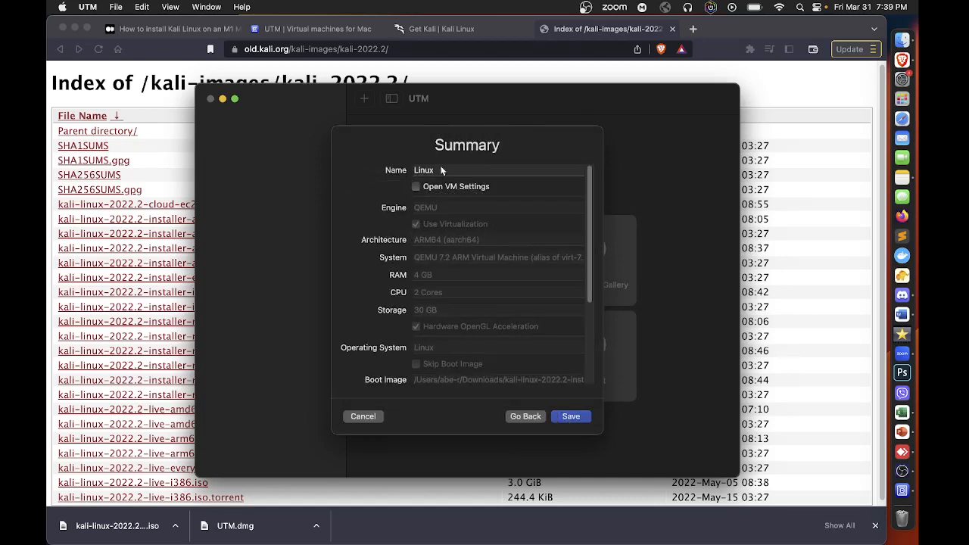
Name the virtual machine kali-linux, check its summary and save it
left_click_drag(442, 170, 413, 168)
type("KALI")
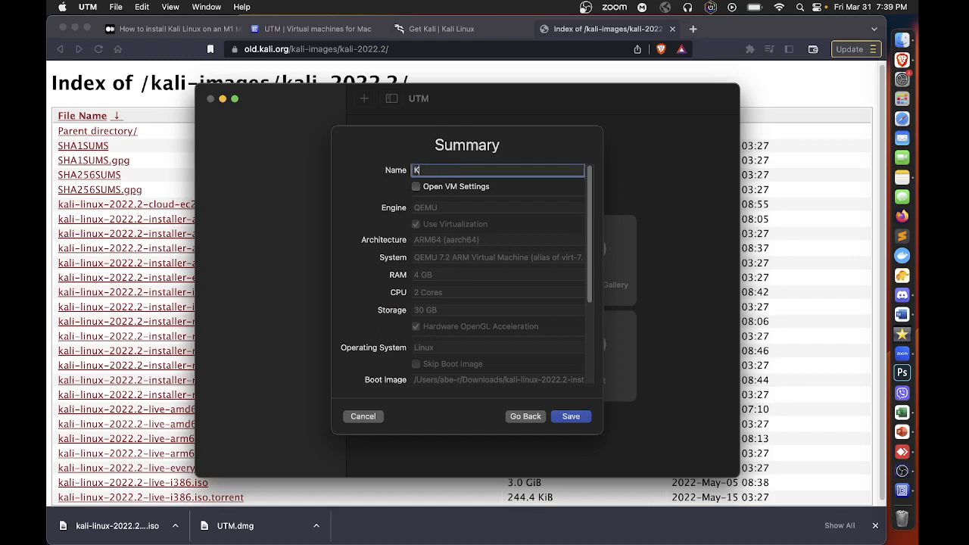
key("BackSpace")
key("BackSpace")
key("BackSpace")
key("BackSpace")
type("kali-linux")
left_click_drag(589, 244, 602, 221)
scroll(602, 220, "down", 5)
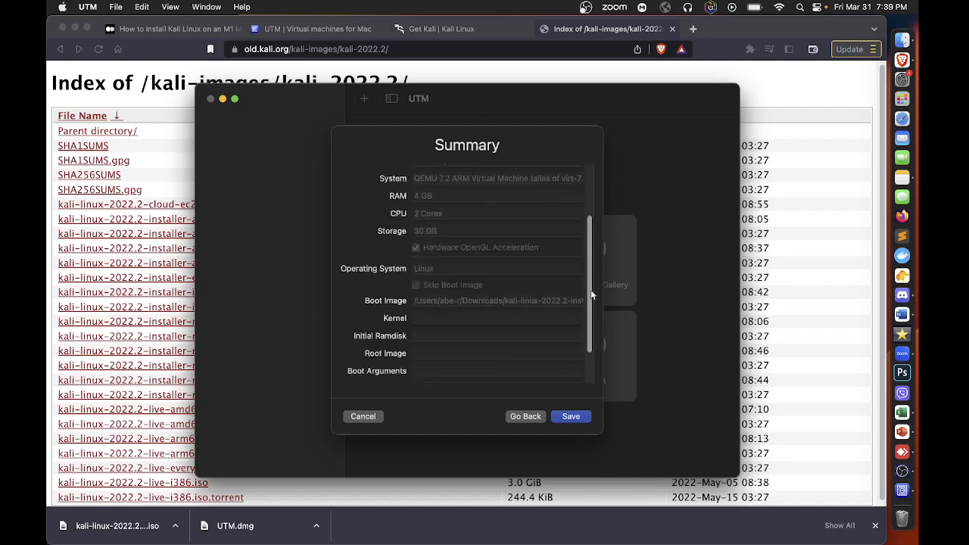
left_click(572, 418)
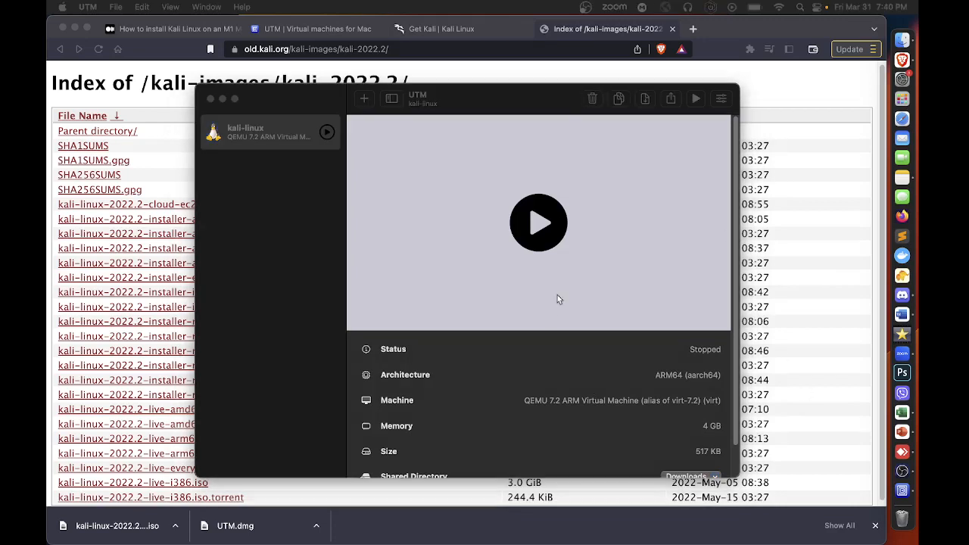
scroll(558, 294, "down", 1)
scroll(558, 294, "down", 2)
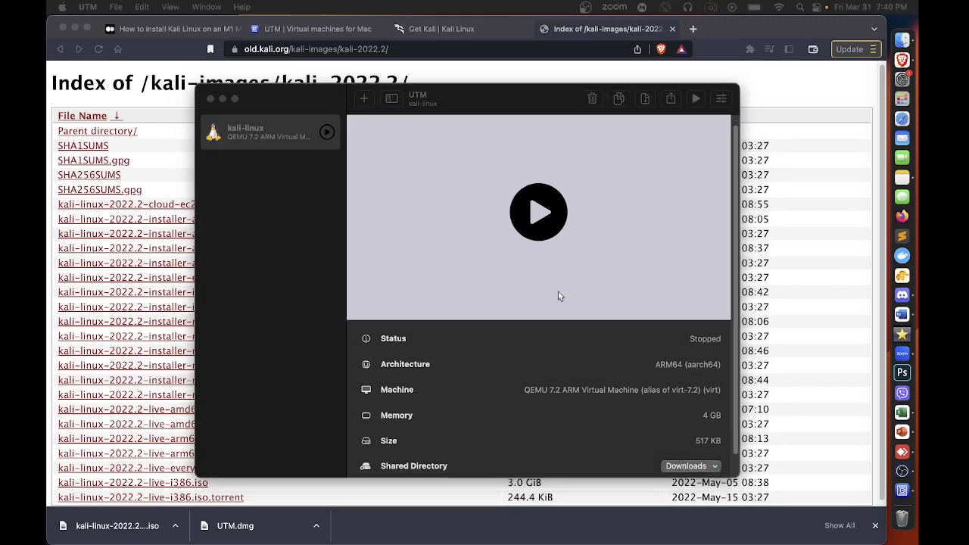
Review the kali-linux virtual machine's System, QEMU and Display settings and save them as they are
left_click(722, 100)
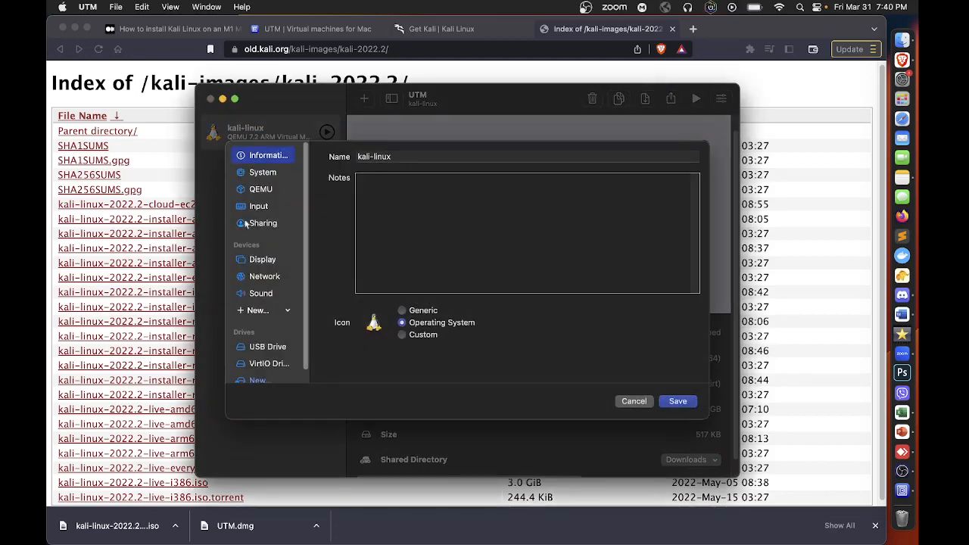
left_click(266, 175)
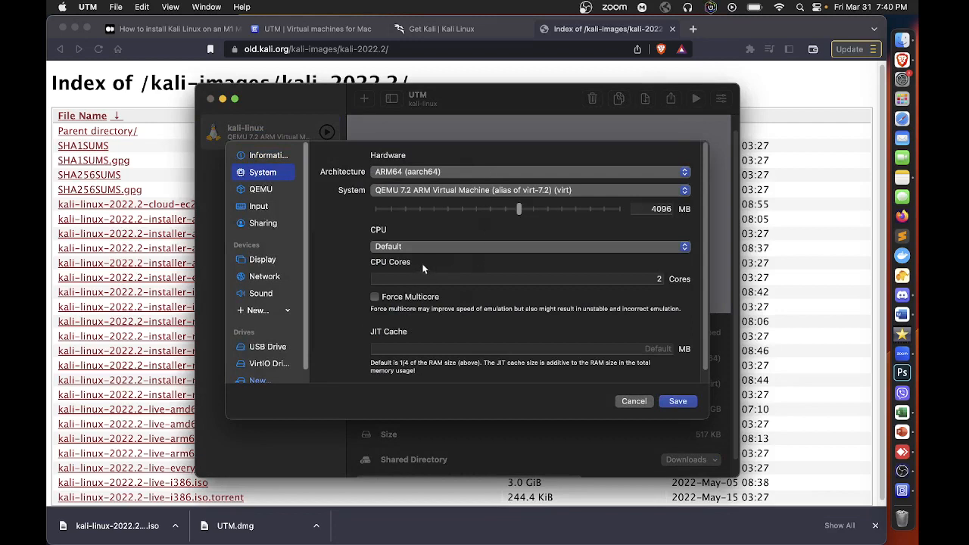
left_click(261, 189)
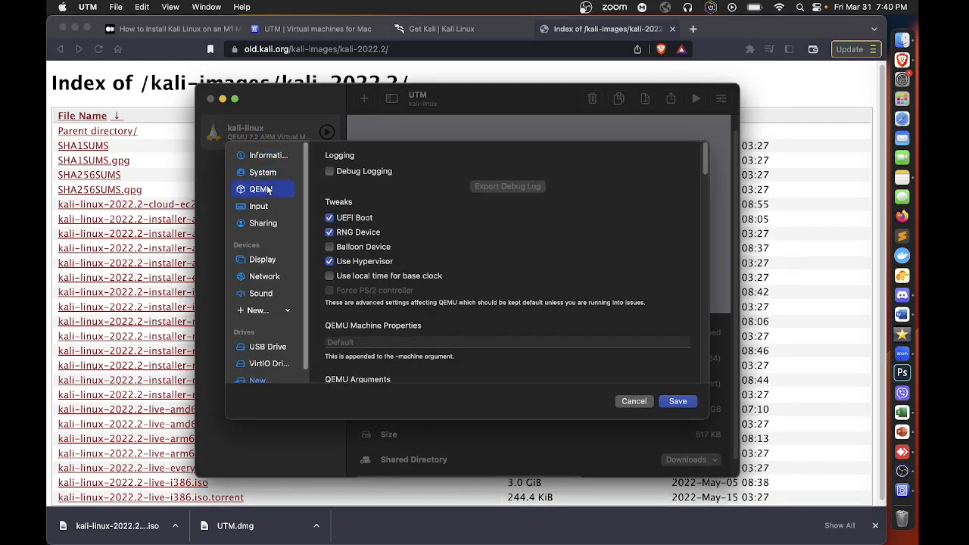
left_click(263, 260)
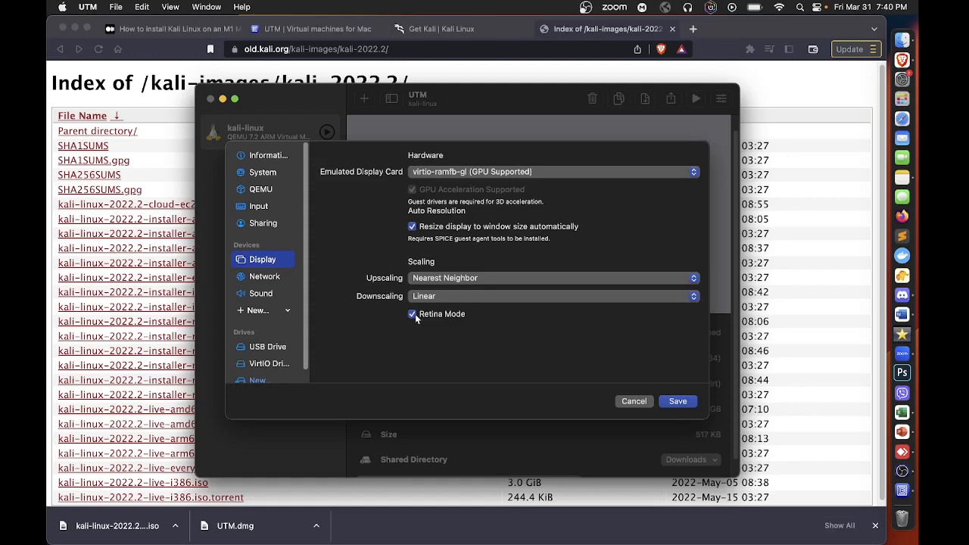
left_click(680, 402)
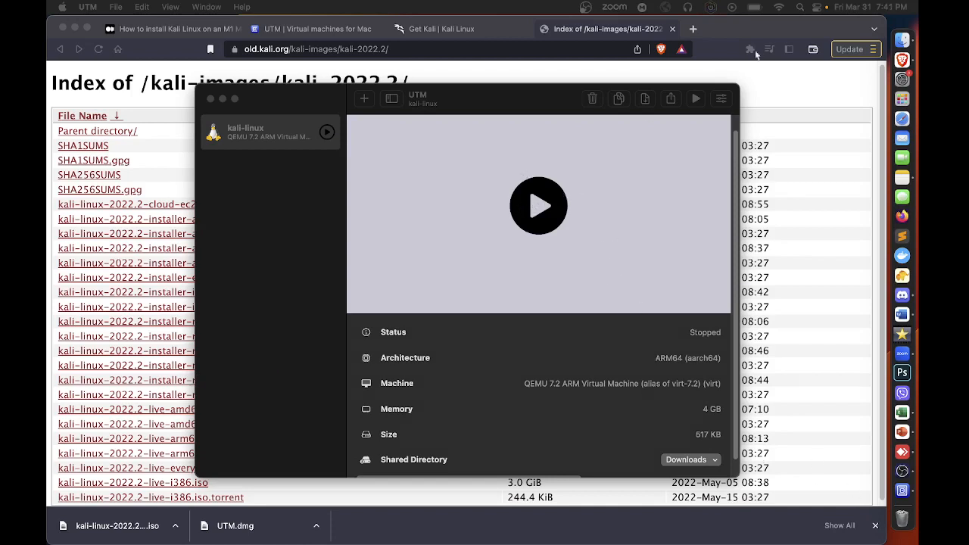
Start the kali-linux virtual machine and move its console window clear of the library's machine list
left_click(511, 101)
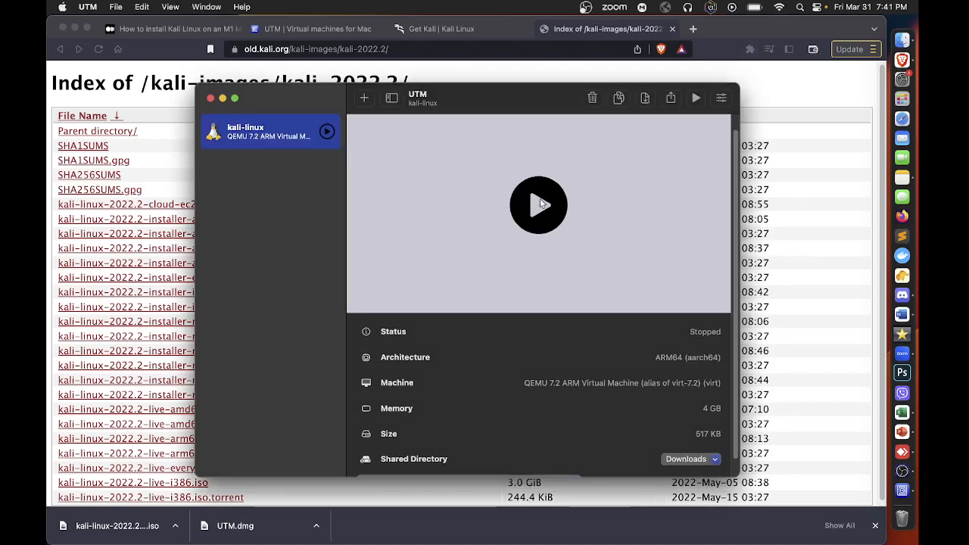
left_click(696, 99)
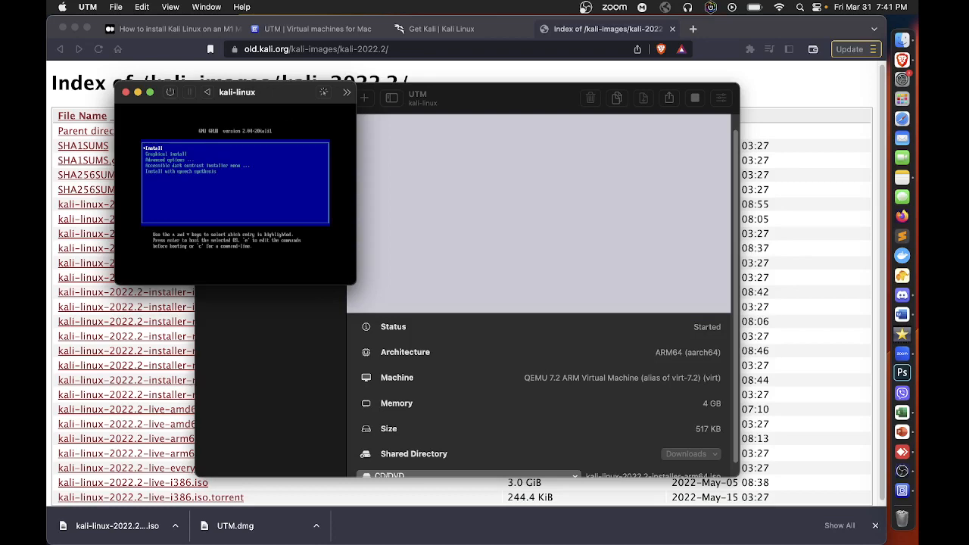
left_click_drag(256, 100, 321, 172)
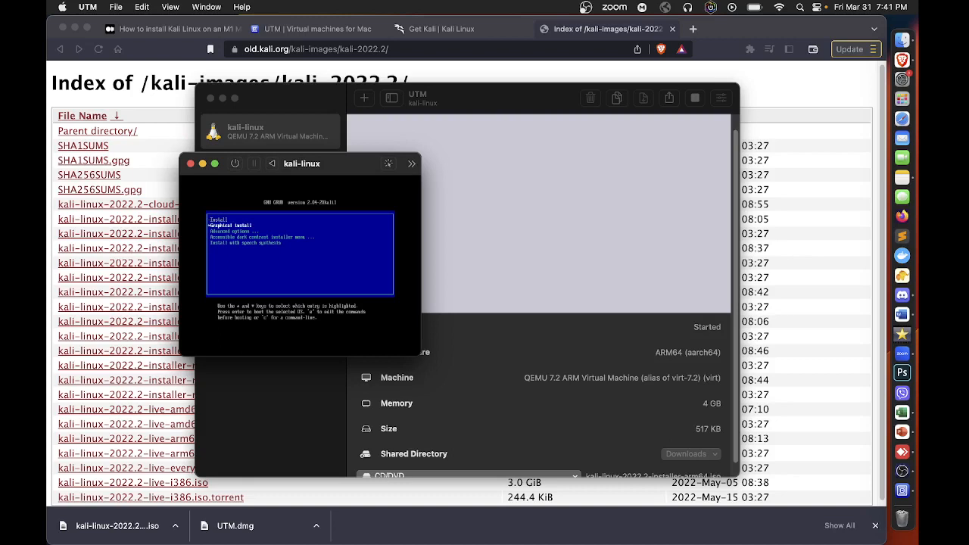
Boot the text-mode Install entry from the virtual machine's GRUB menu
key("super+Tab")
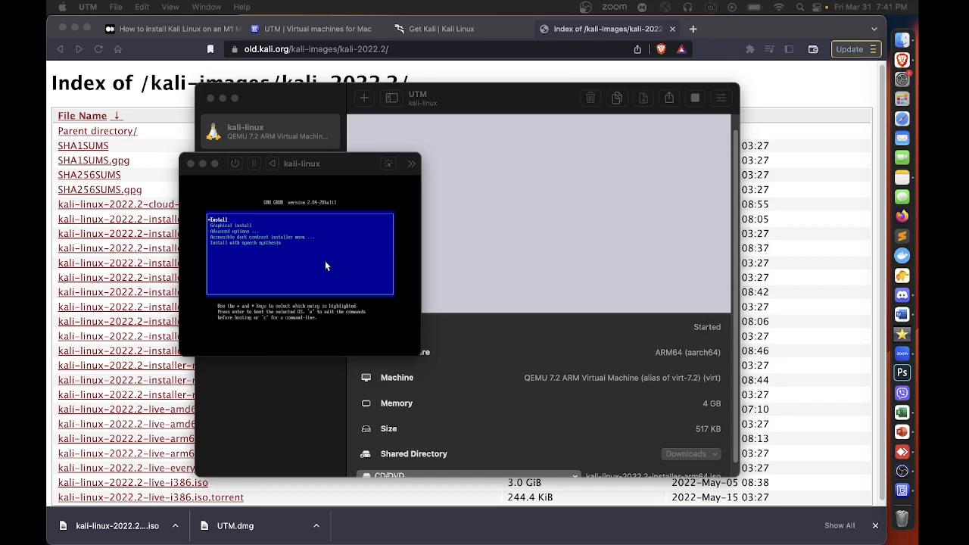
left_click(254, 213)
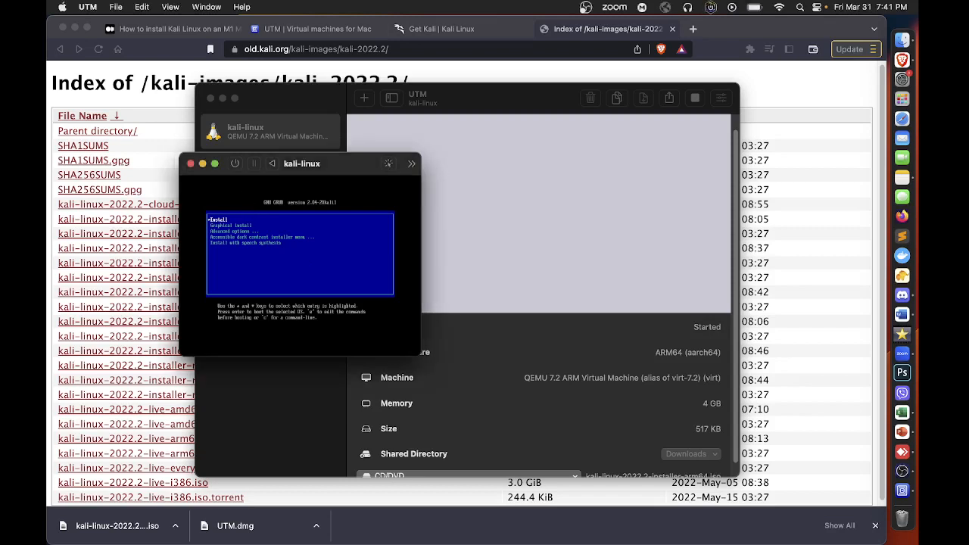
key("Down")
key("Up")
key("Return")
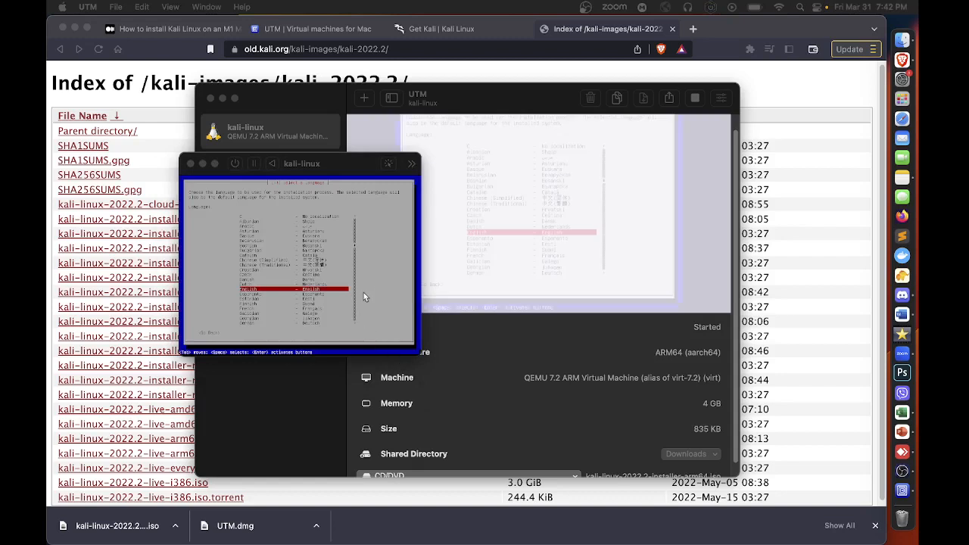
Localize the installer with English as the language, the desired country as location and the Philippines keymap
left_click(306, 268)
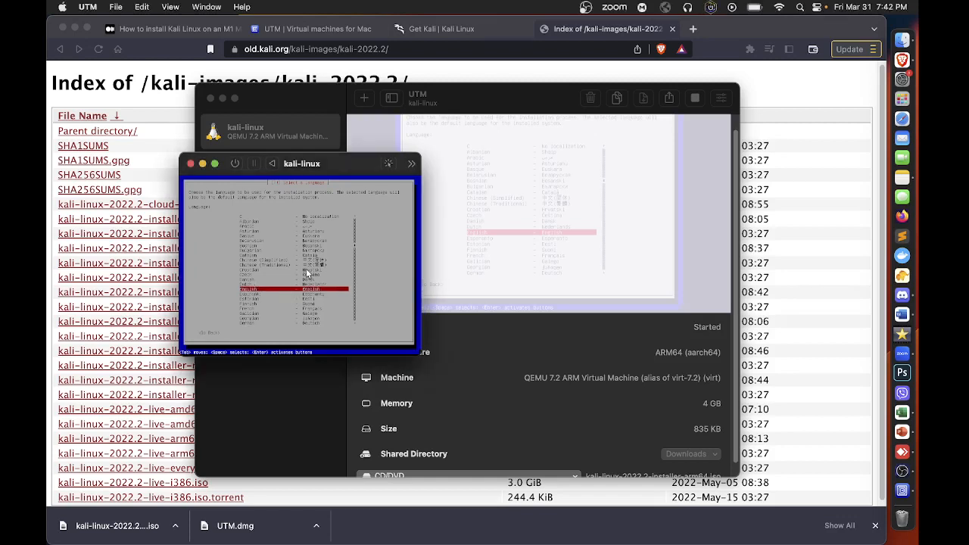
key("Return")
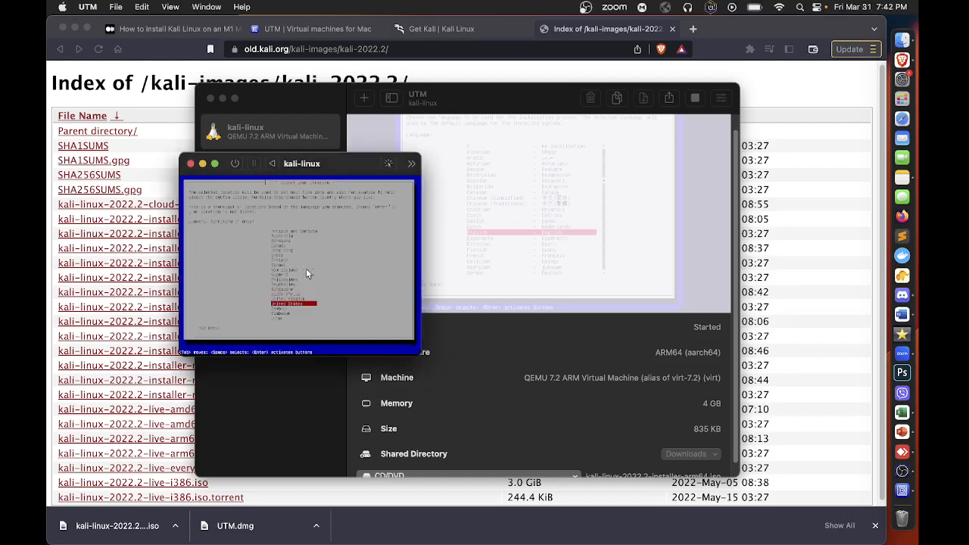
key("Up")
key("Up")
key("Up")
key("Up")
key("Up")
key("Return")
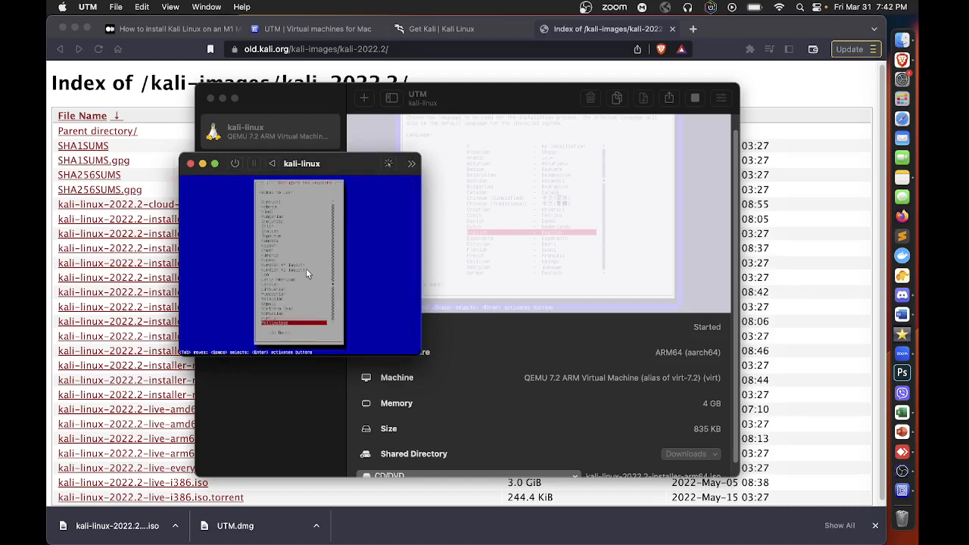
key("Return")
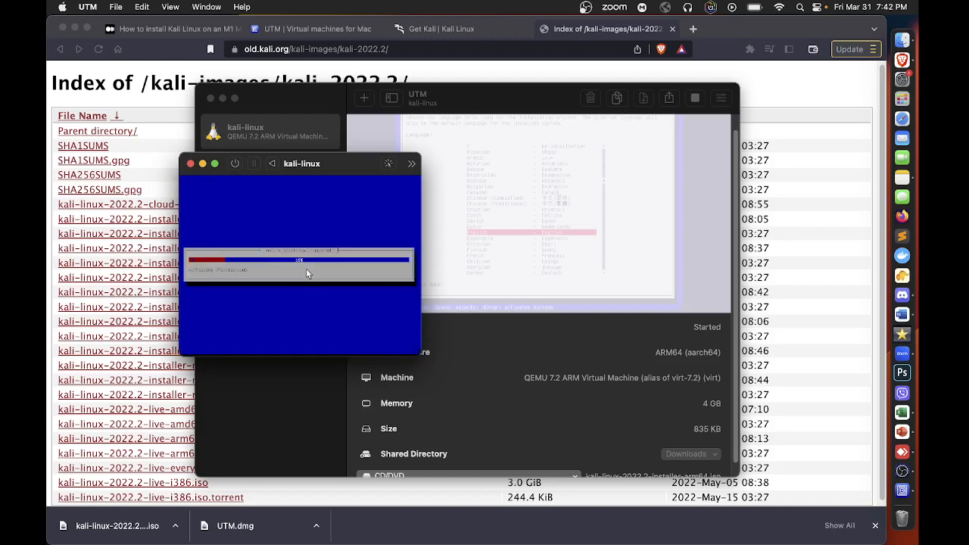
left_click_drag(348, 171, 490, 217)
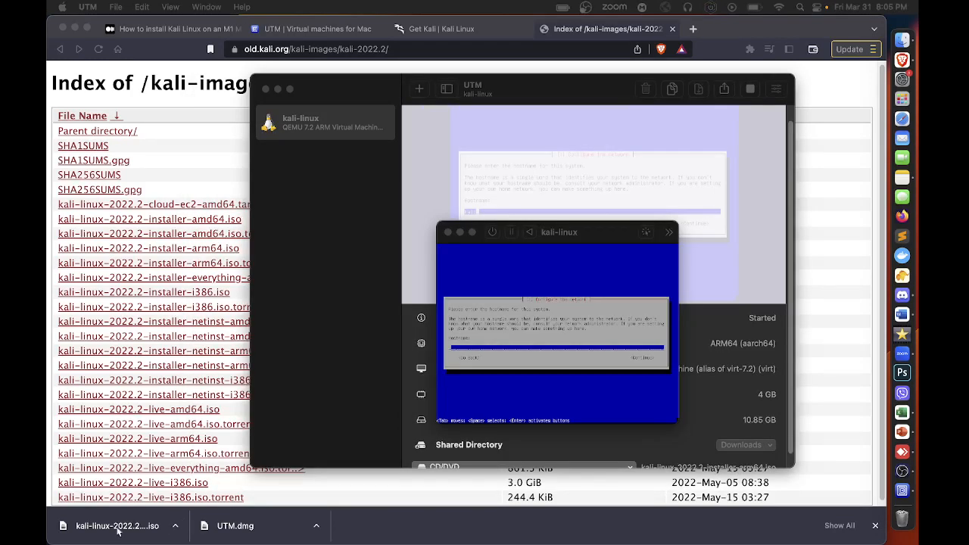
Confirm the default hostname for the system and leave the domain name empty
left_click(597, 318)
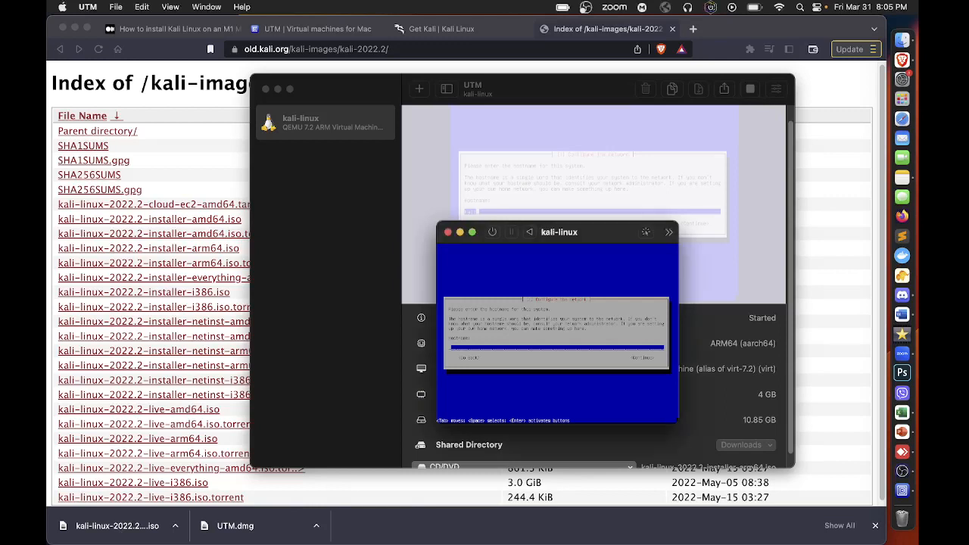
key("Return")
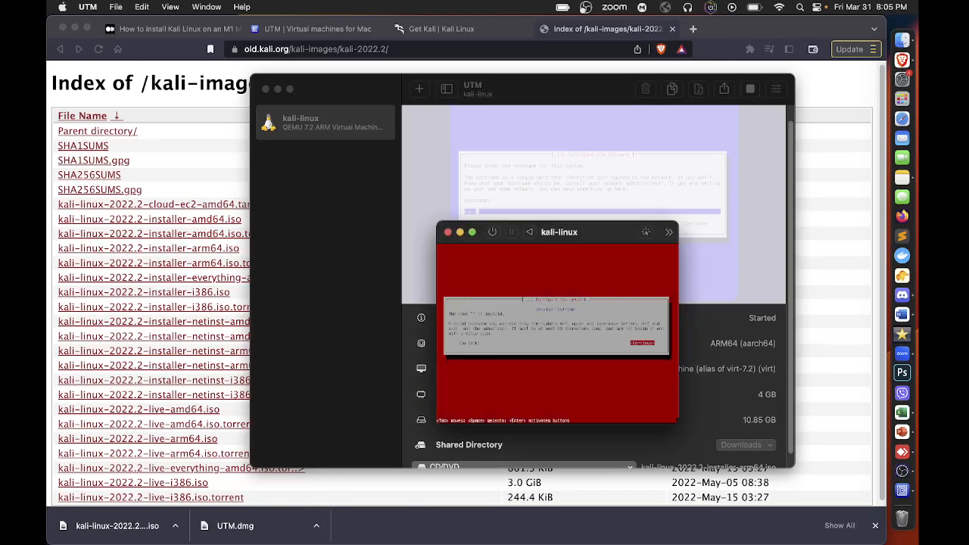
key("Return")
key("Return")
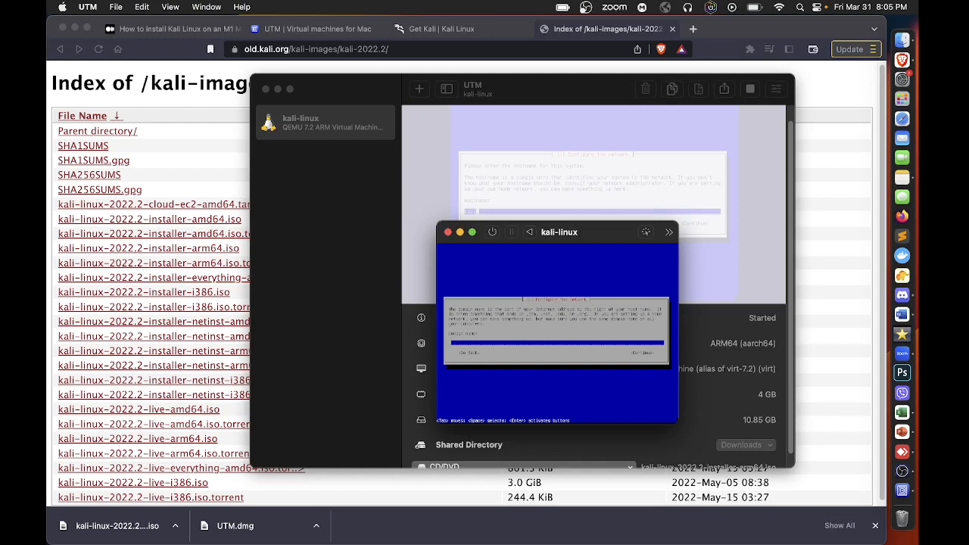
key("Tab")
key("Return")
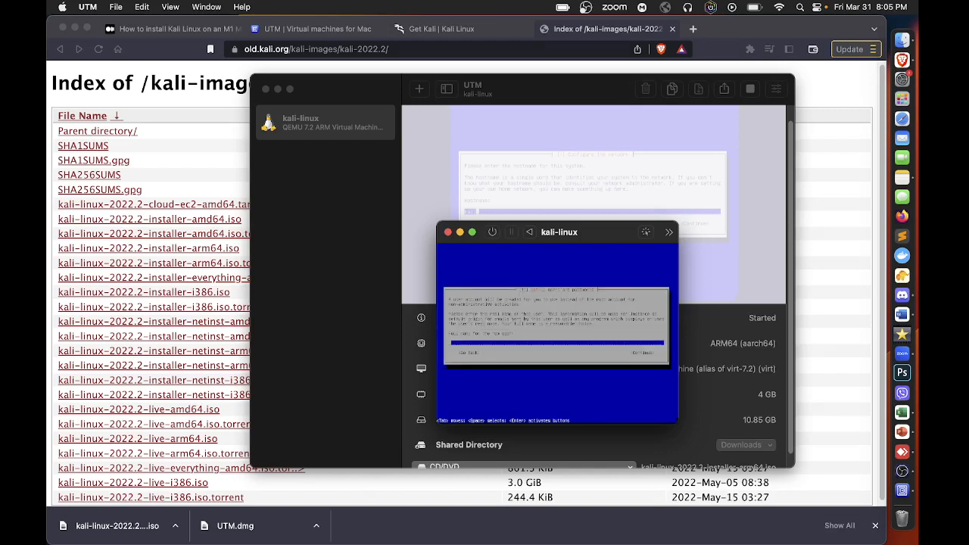
Enter demo as the new user's full name and accept the suggested username for the account
key("Tab")
key("Tab")
type("demo")
key("Tab")
key("Return")
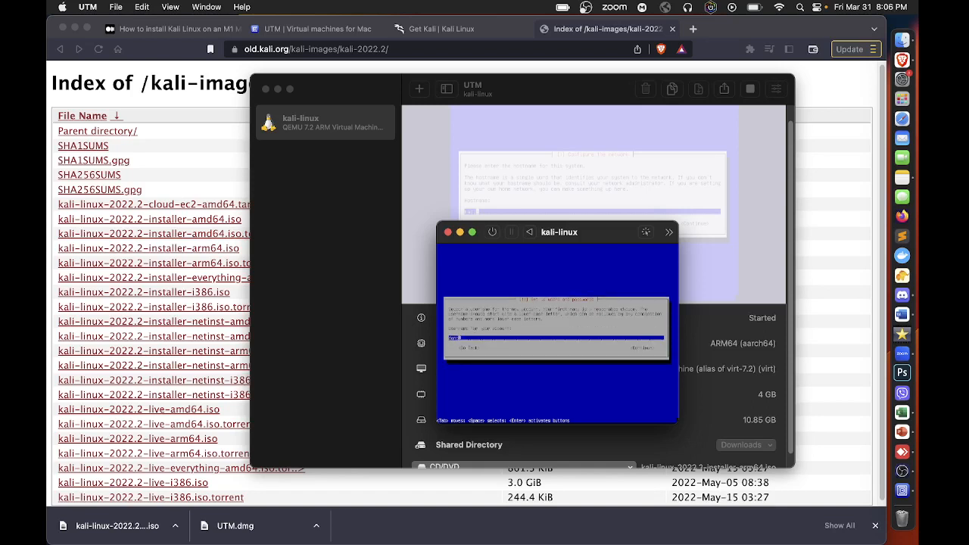
key("Tab")
key("Return")
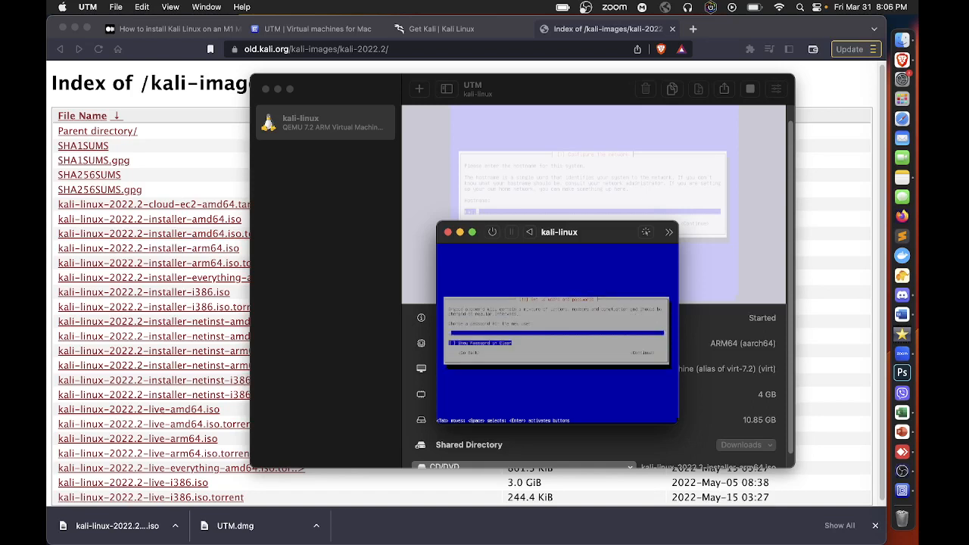
Enter the new user's password and repeat it in the verification field
type("****")
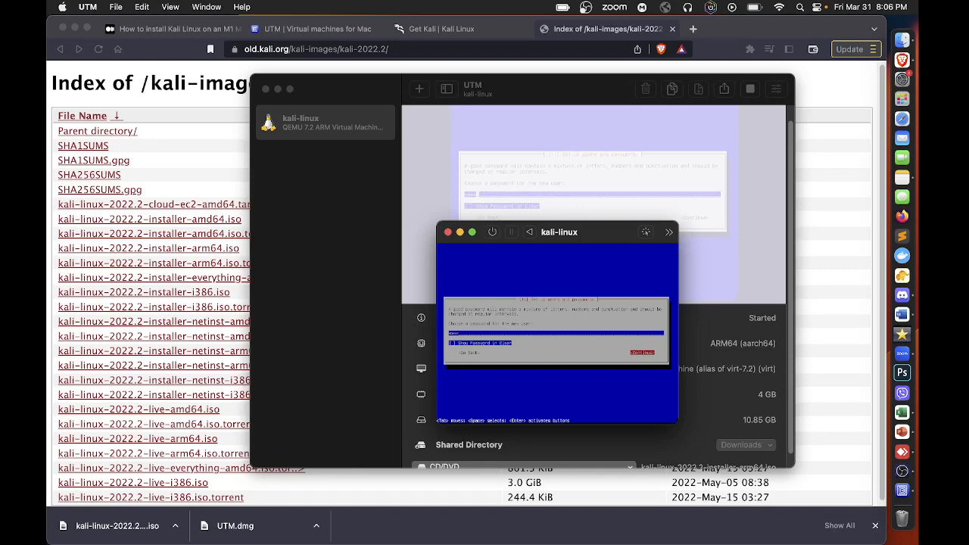
key("Return")
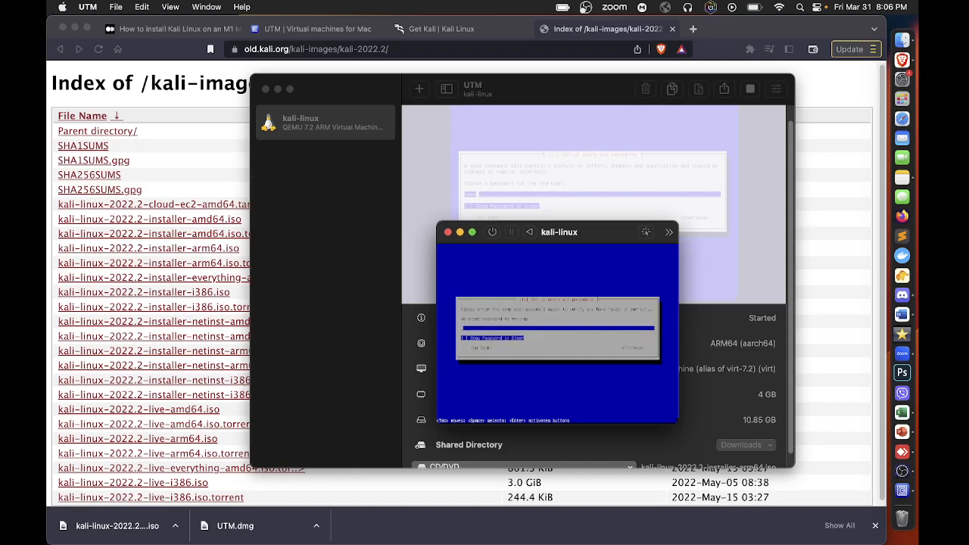
type("kali")
key("Return")
key("Return")
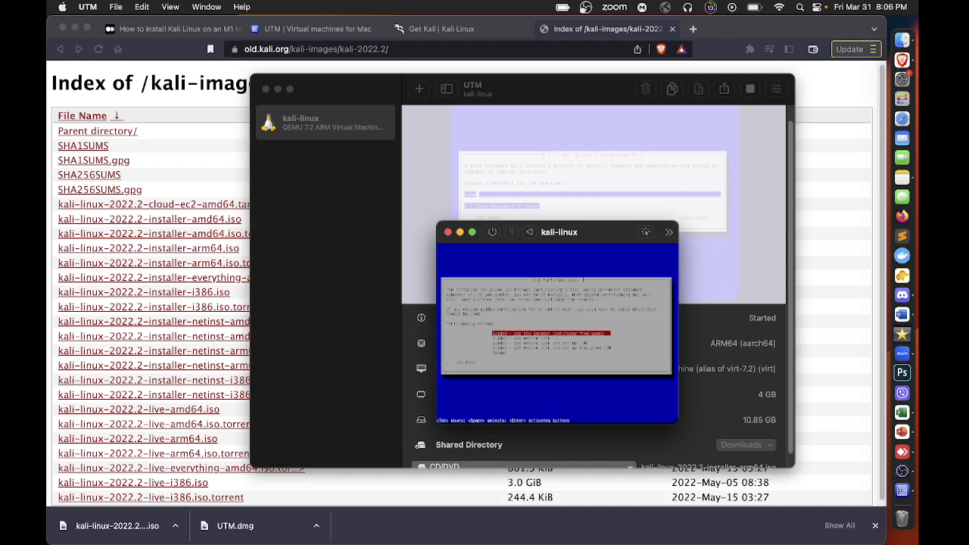
Choose guided partitioning of the entire virtual disk 1 with all files in one partition
key("Down")
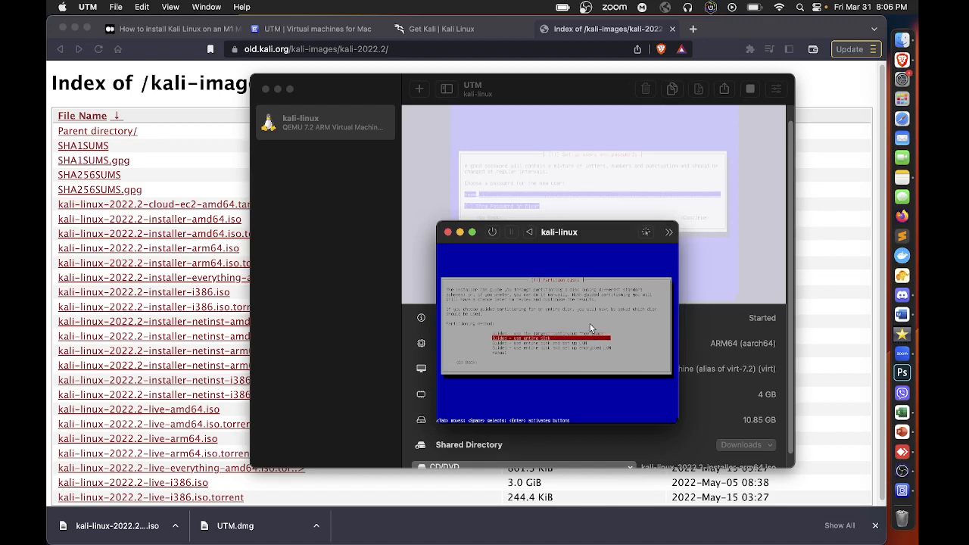
key("Return")
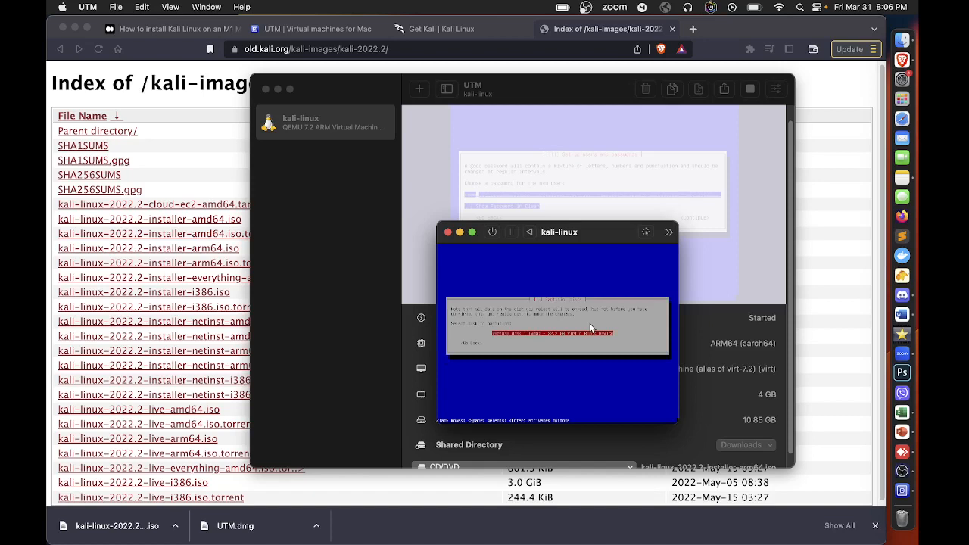
key("Return")
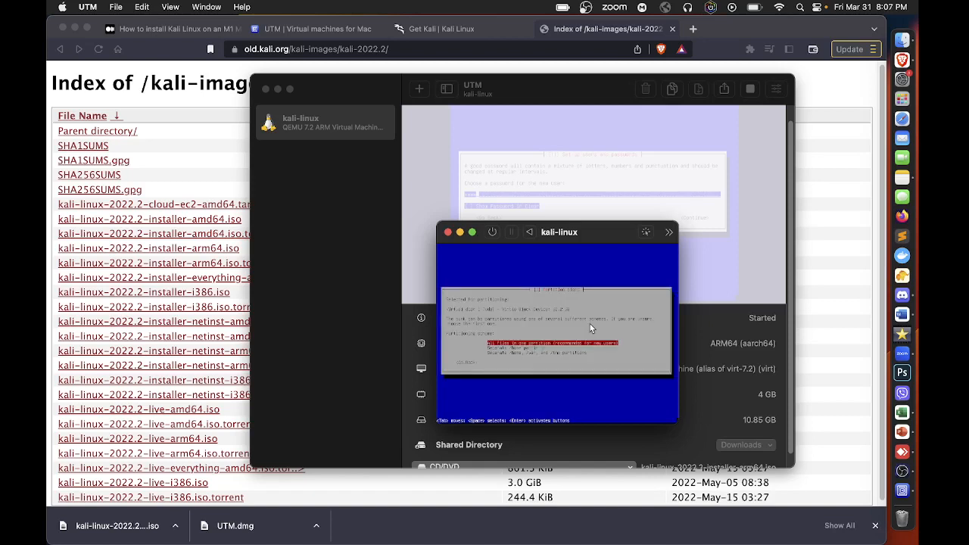
key("Return")
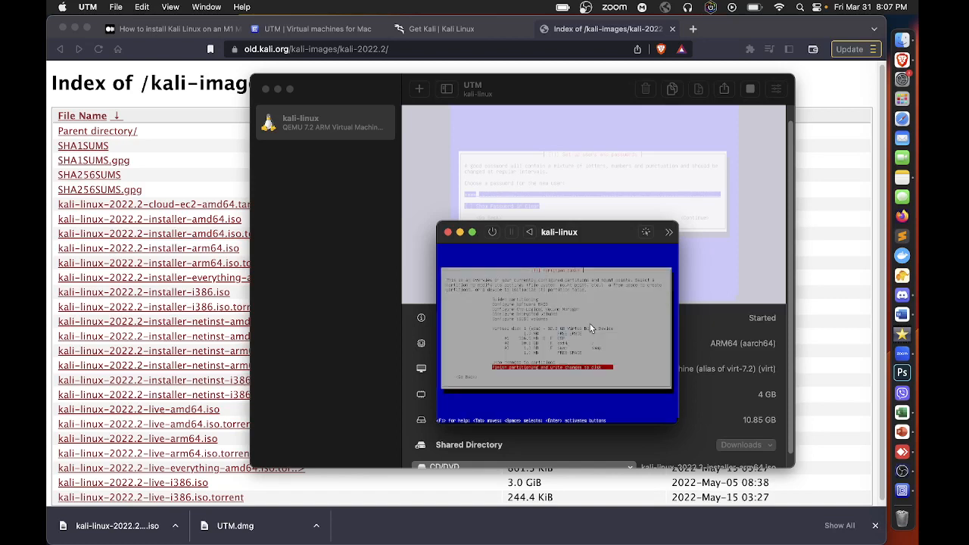
Finish partitioning and agree to write the changes to the virtual disk
key("Return")
key("Left")
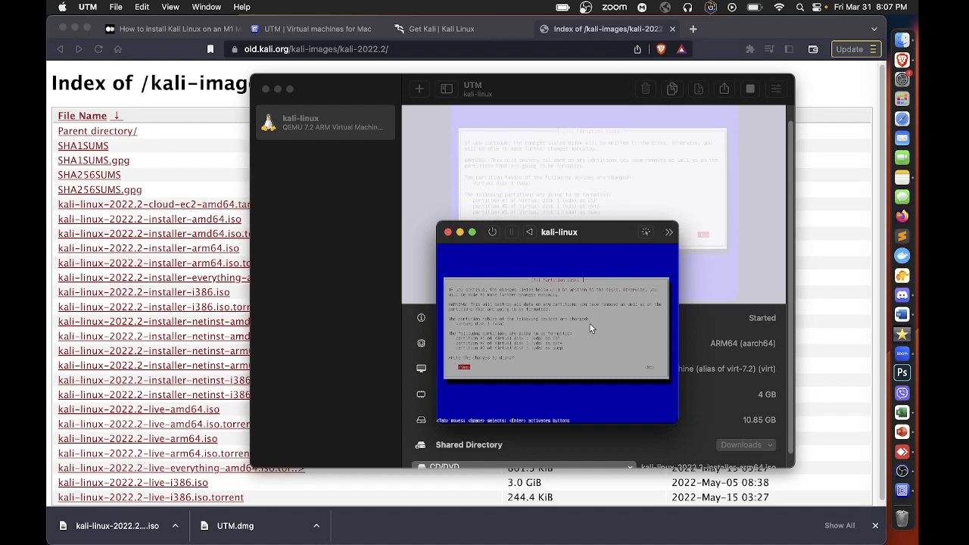
key("Return")
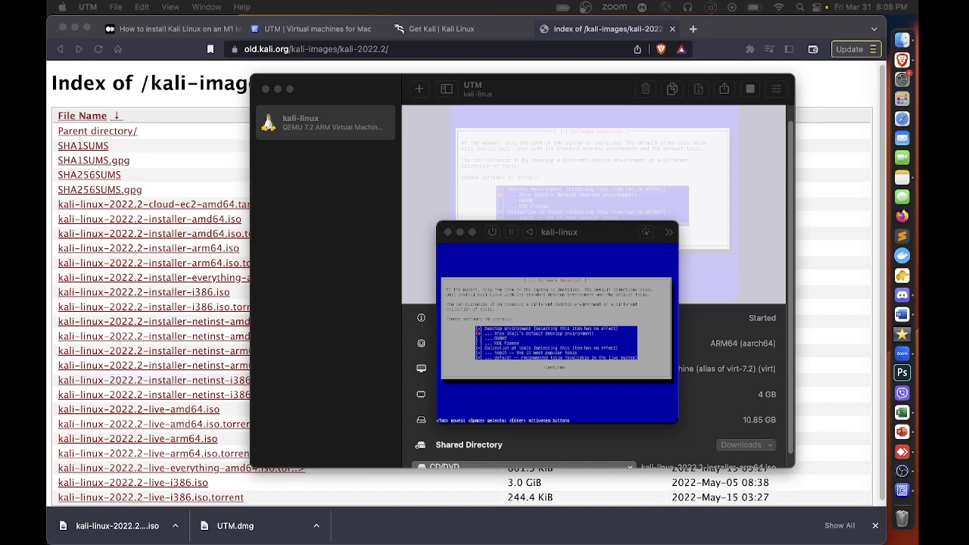
Select KDE Plasma instead of Xfce as the desktop environment and install the chosen software
left_click(615, 329)
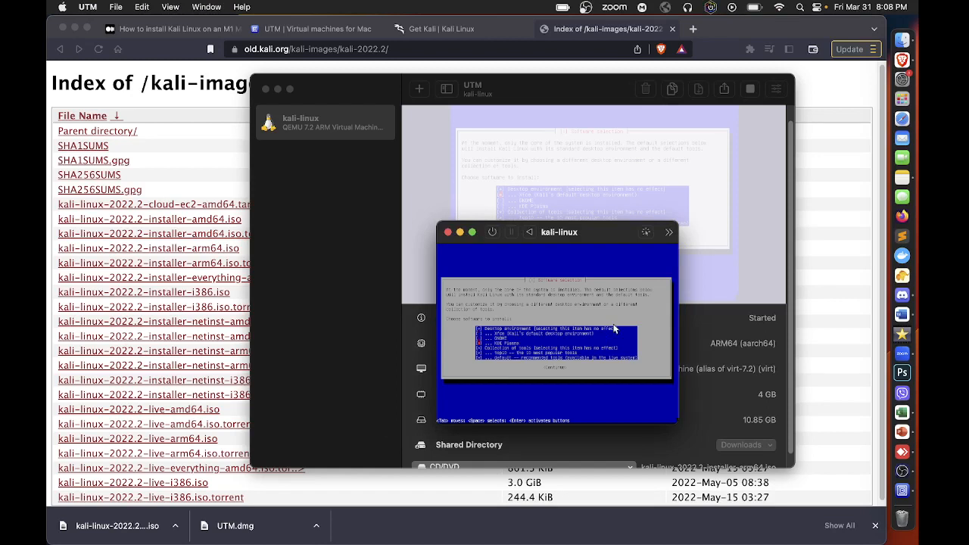
key("Tab")
key("Return")
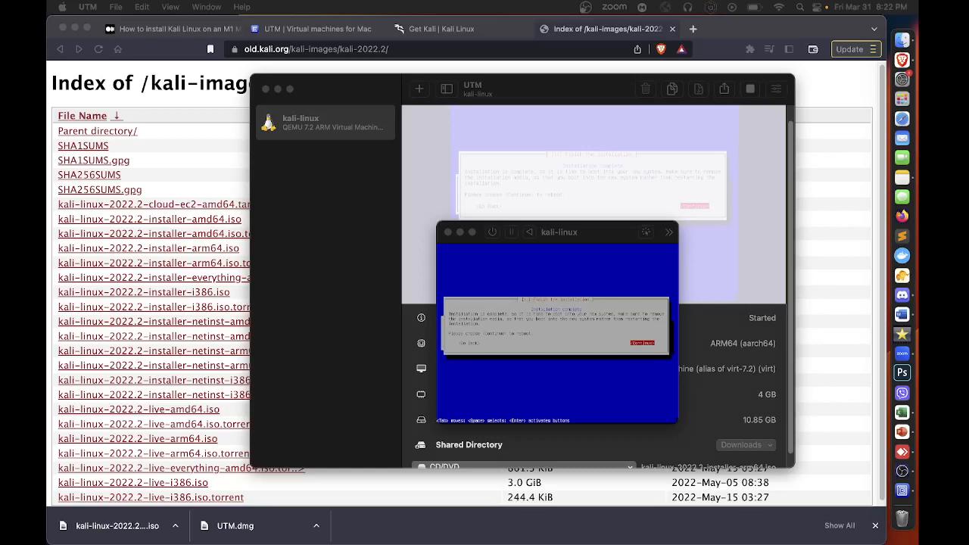
left_click(554, 274)
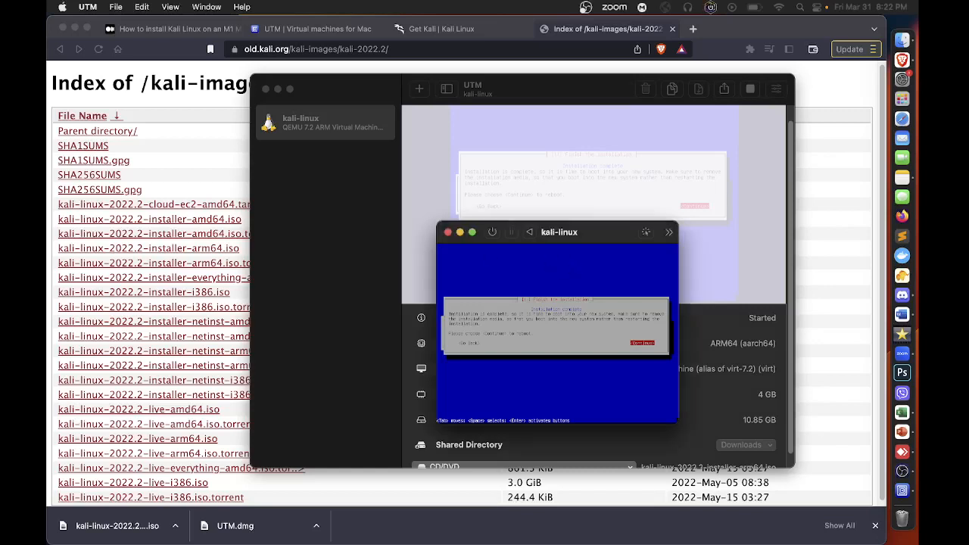
left_click(647, 232)
key("ctrl+alt")
left_click(655, 223)
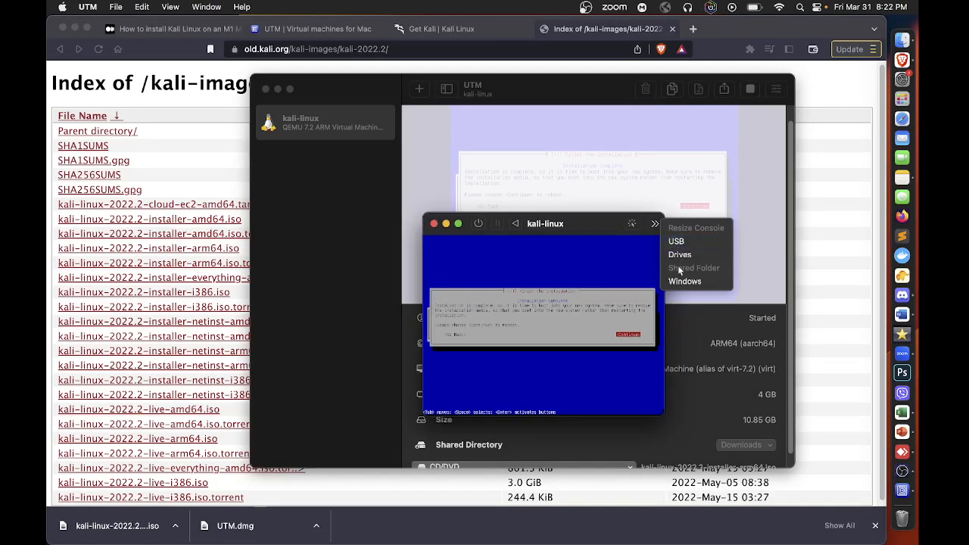
left_click(677, 281)
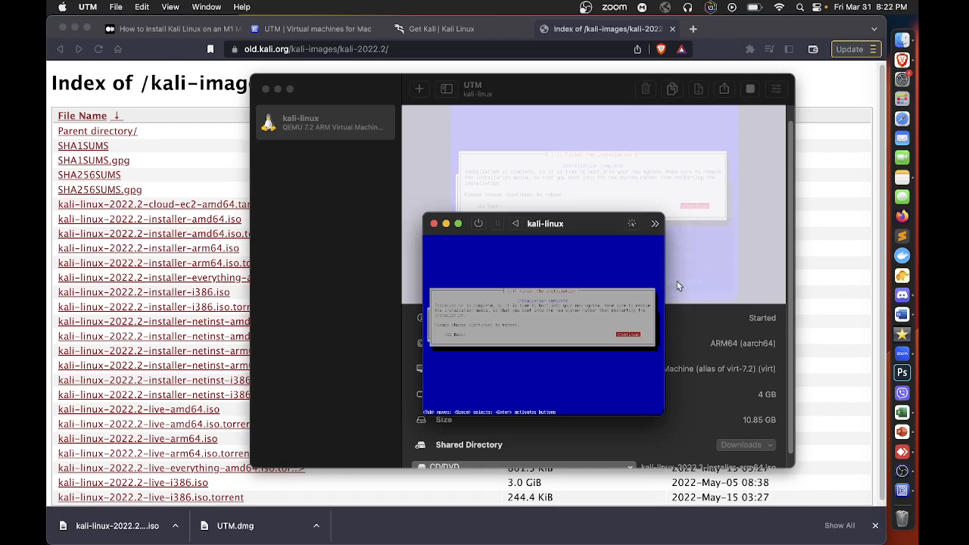
left_click(655, 224)
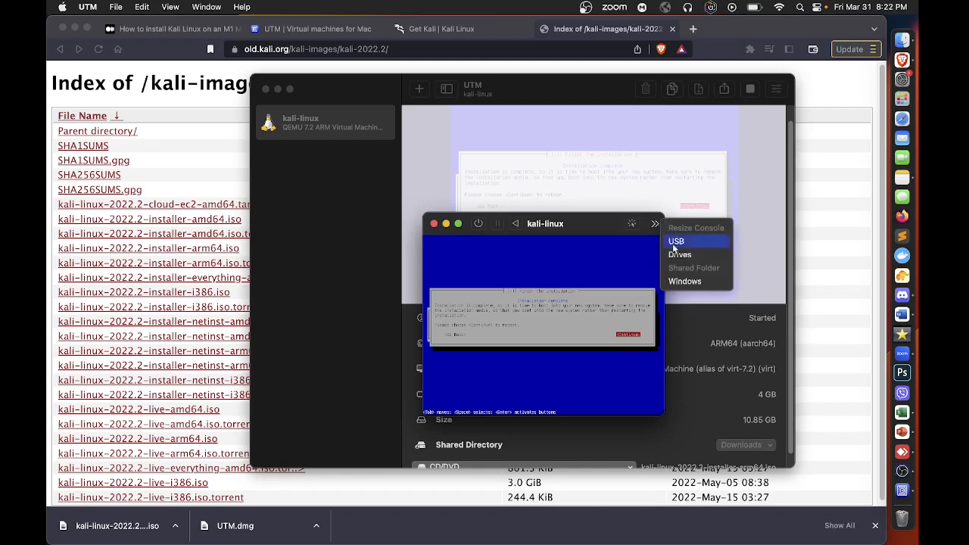
left_click(677, 255)
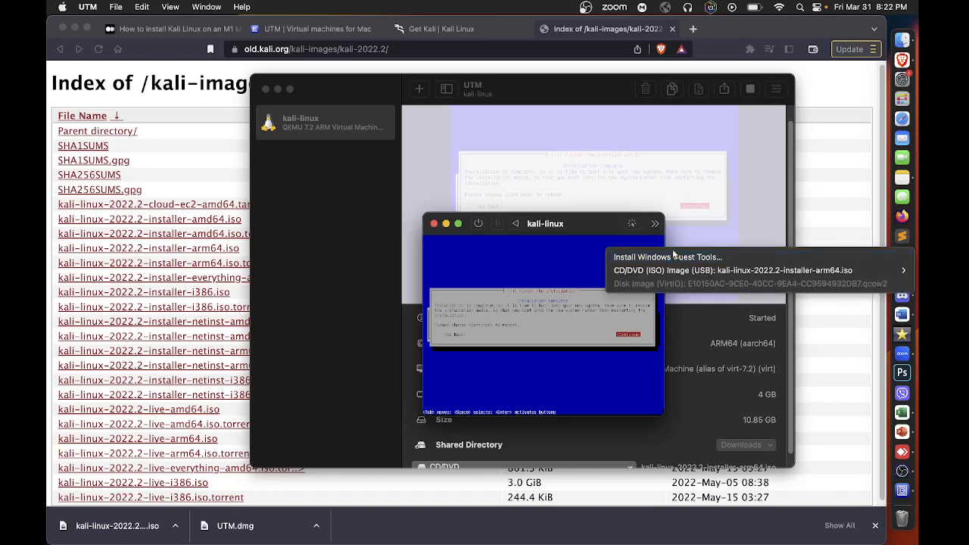
mouse_move(671, 273)
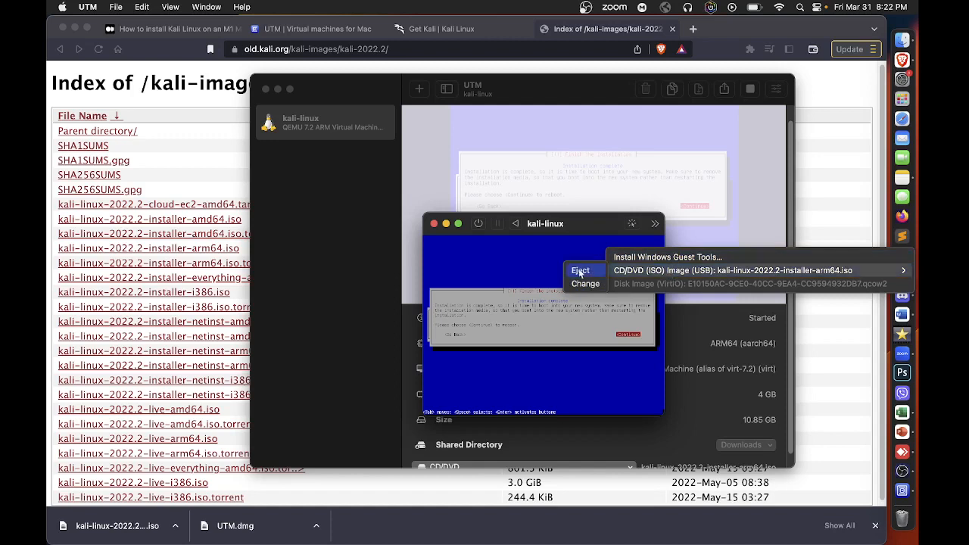
left_click(470, 251)
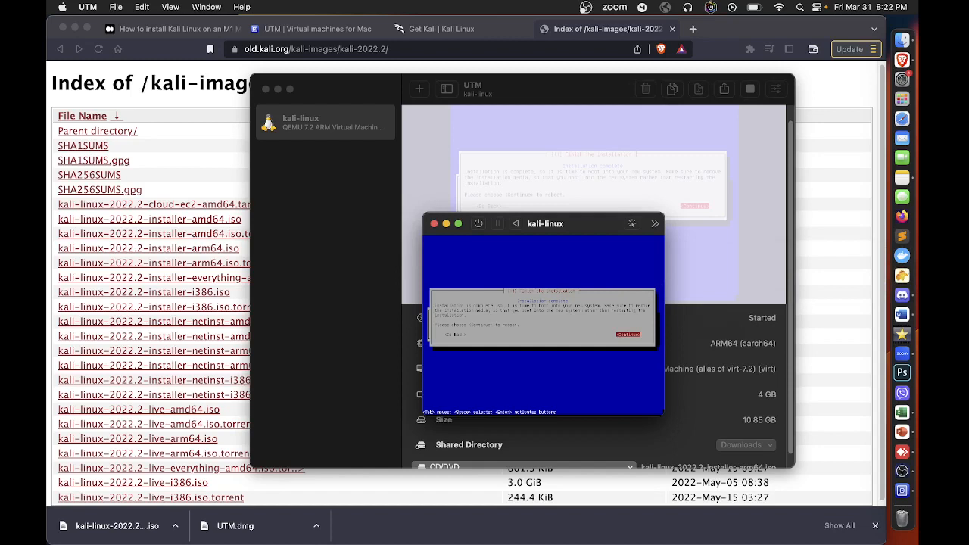
left_click(632, 224)
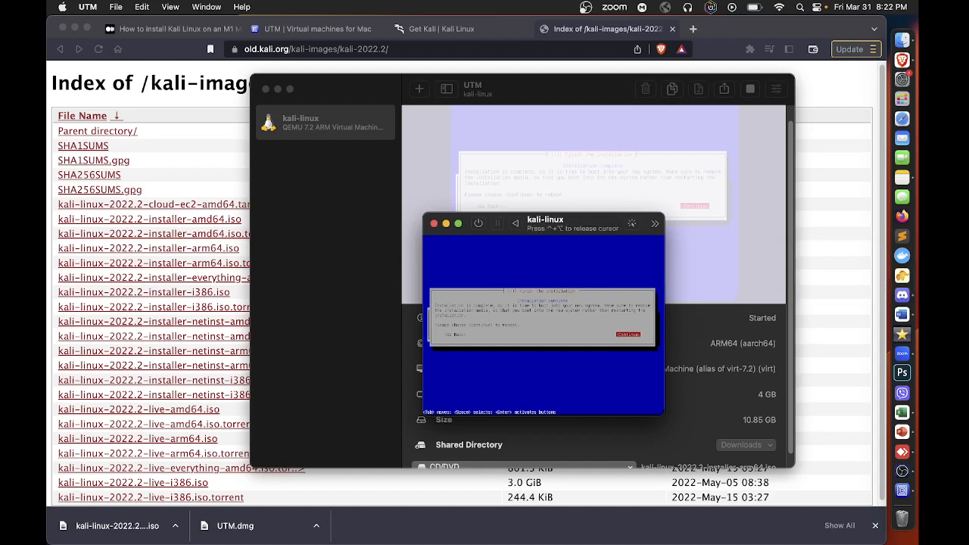
key("ctrl+alt")
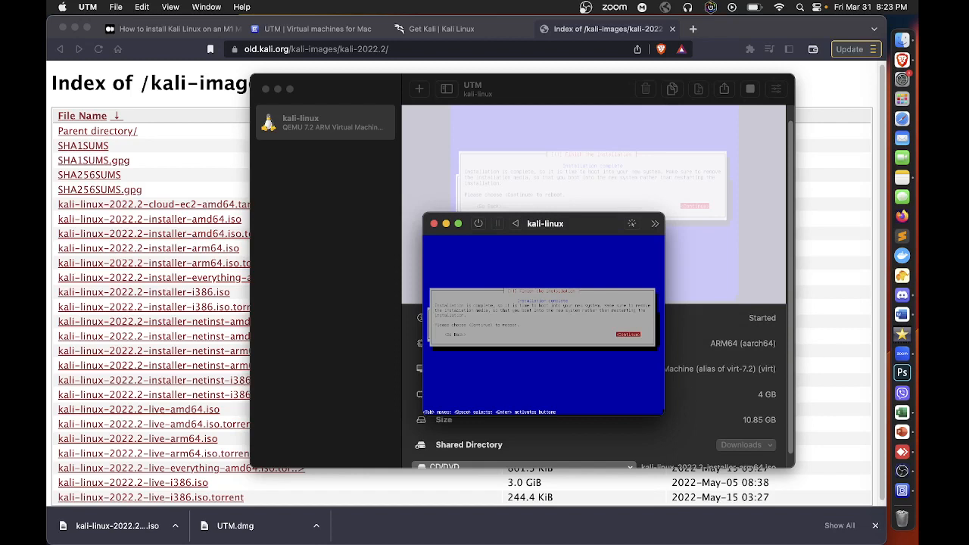
key("ctrl+alt")
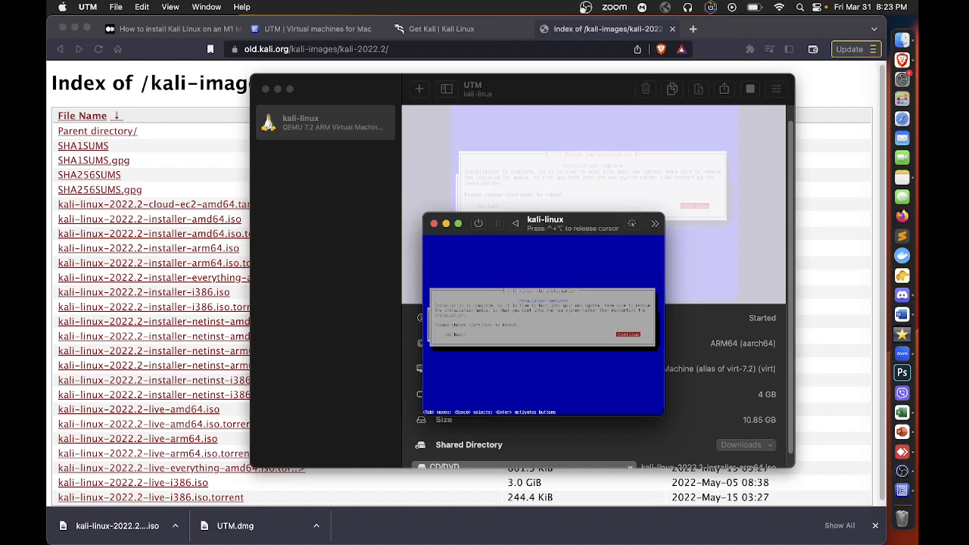
key("ctrl+alt")
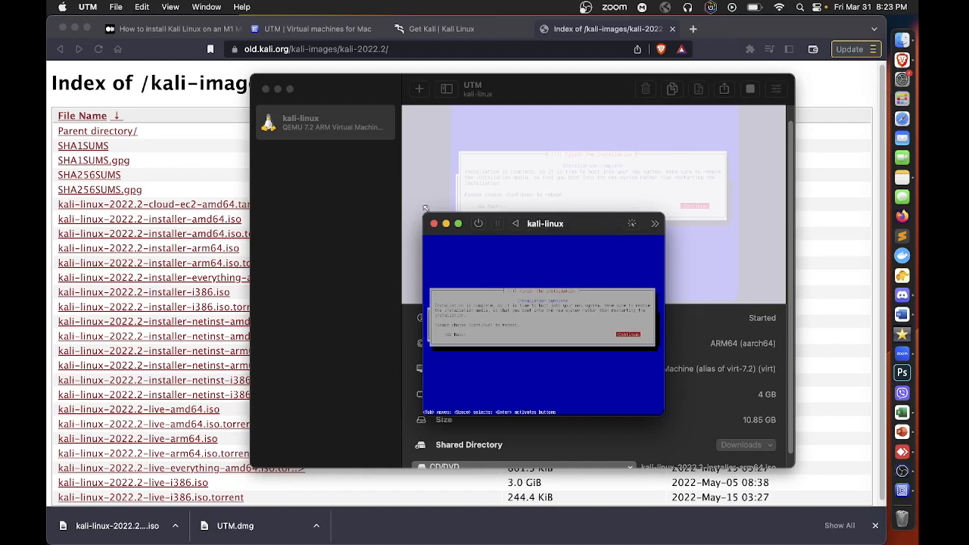
Enlarge the virtual machine window and eject the kali-linux-2022.2-installer-arm64.iso image from its CD/DVD drive
left_click_drag(426, 209, 361, 186)
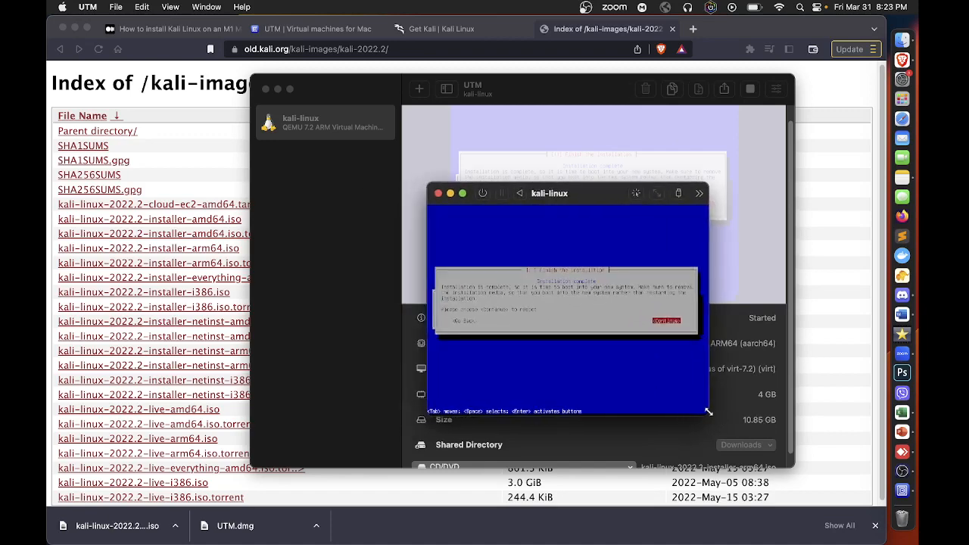
left_click_drag(708, 412, 803, 448)
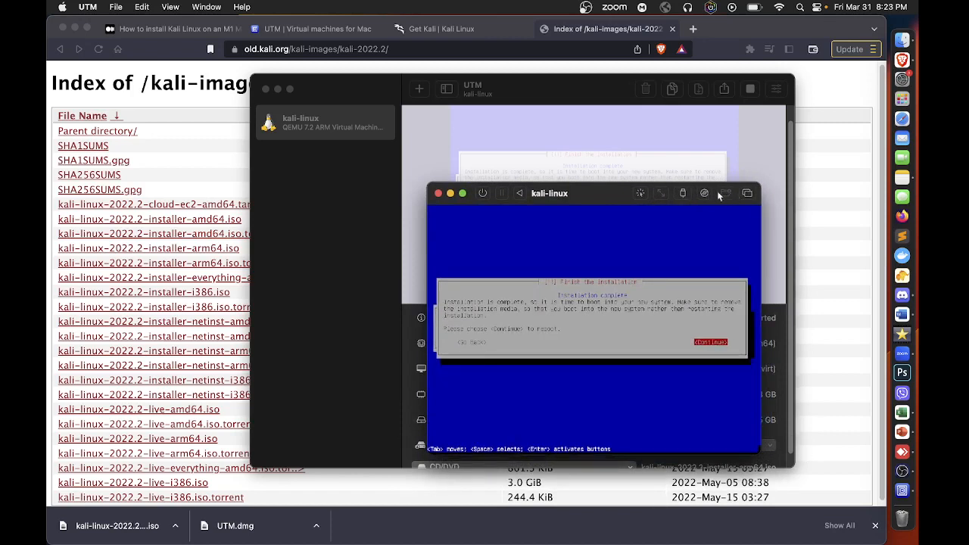
left_click(684, 194)
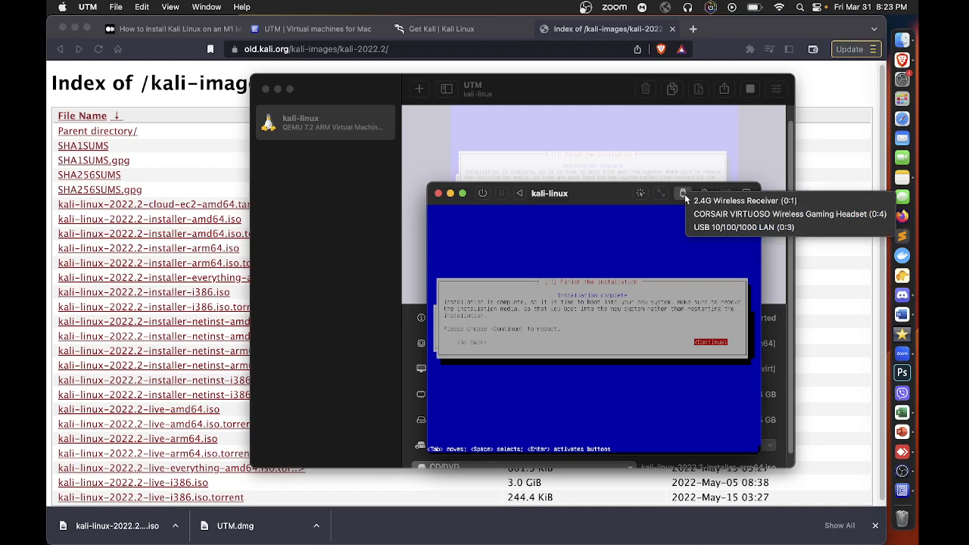
left_click(647, 216)
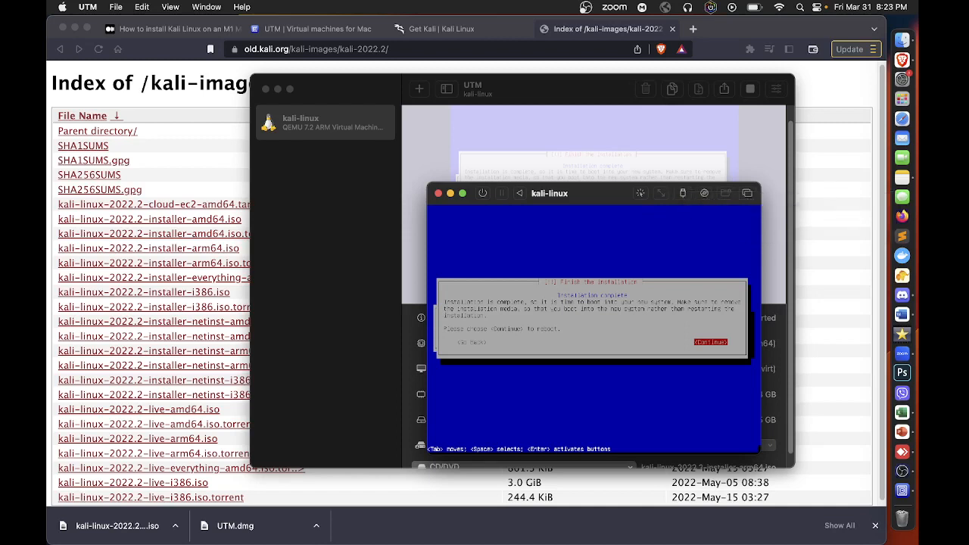
left_click(705, 194)
mouse_move(704, 211)
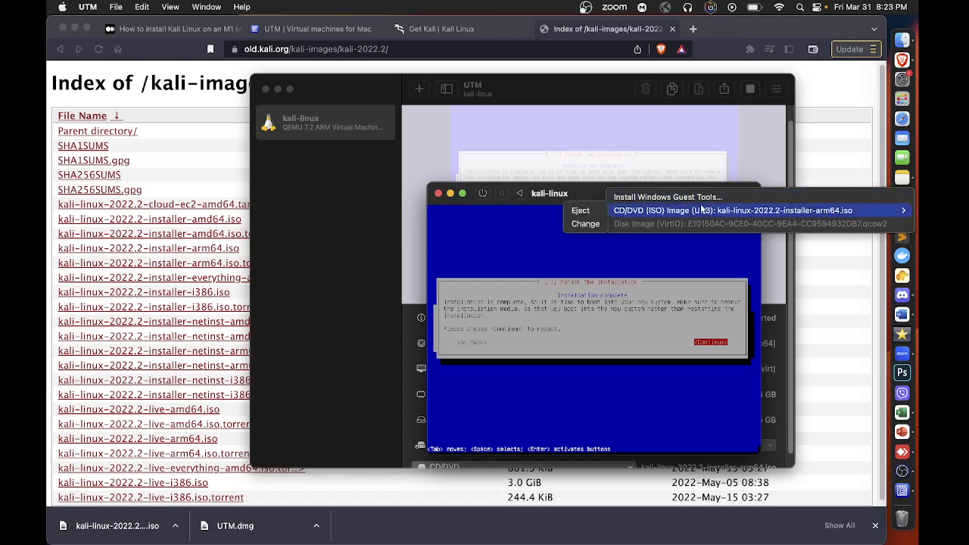
left_click(582, 210)
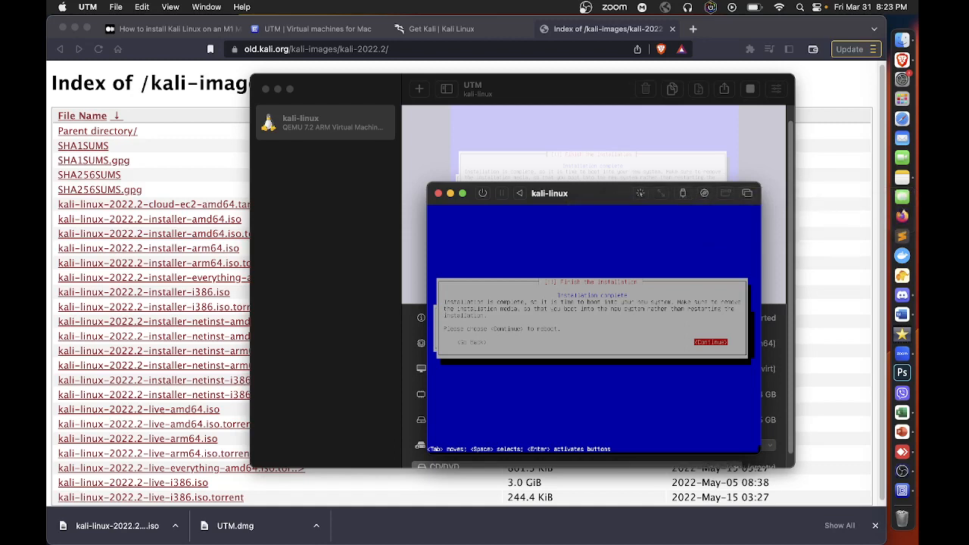
Continue from the installation complete screen to reboot into the newly installed system
key("Tab")
key("Tab")
key("Return")
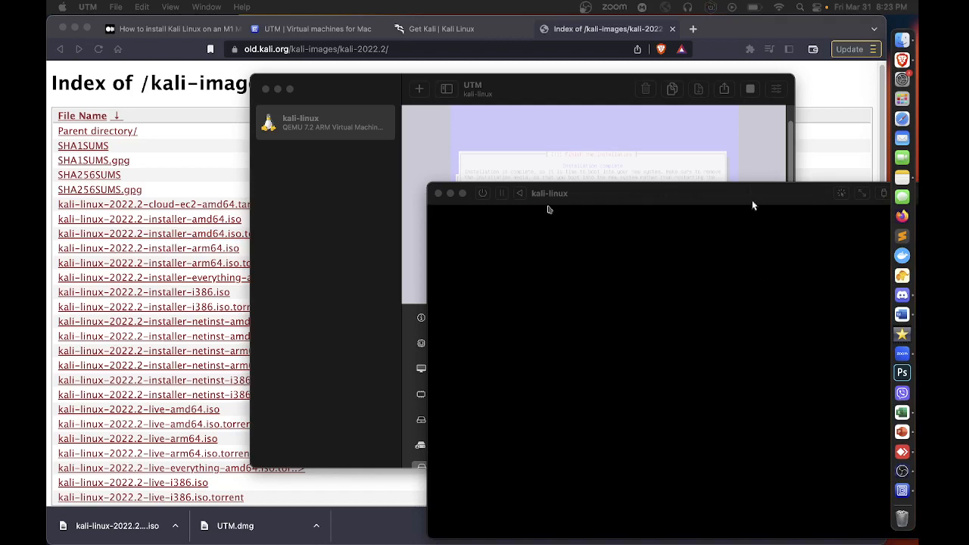
Allow UTM to access the microphone, and reposition and enlarge the virtual machine window
left_click_drag(752, 200, 574, 133)
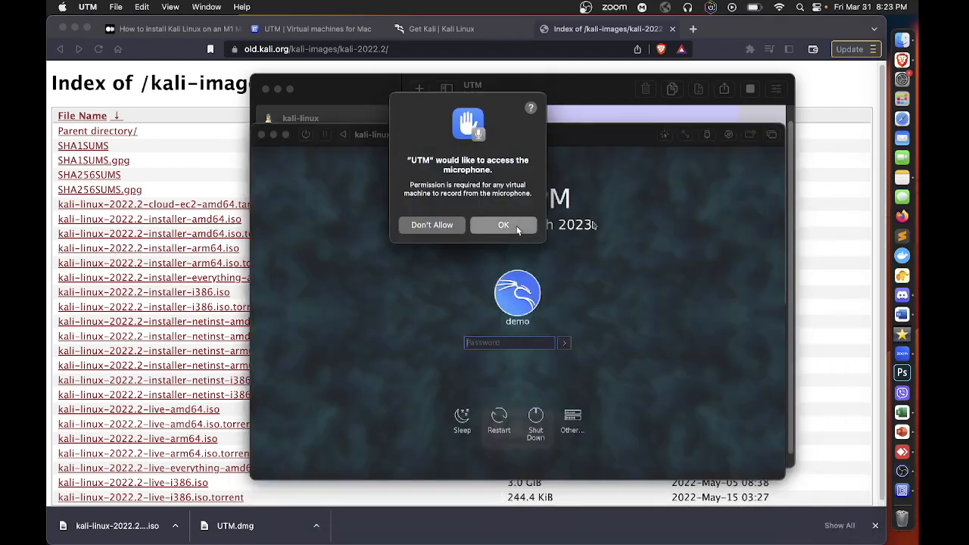
left_click(516, 226)
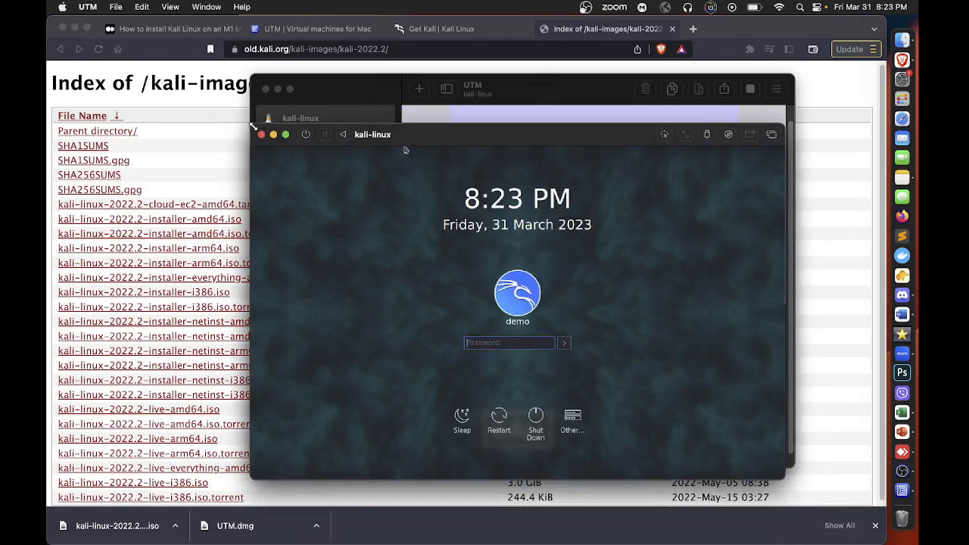
left_click_drag(252, 126, 132, 51)
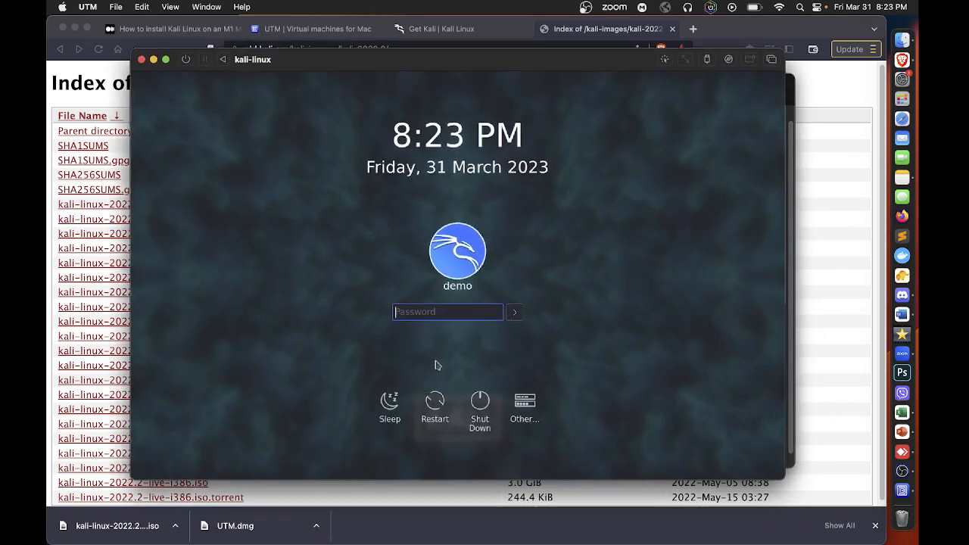
Log in to the demo account with the account password and shift the virtual machine window slightly
type("demo")
key("Return")
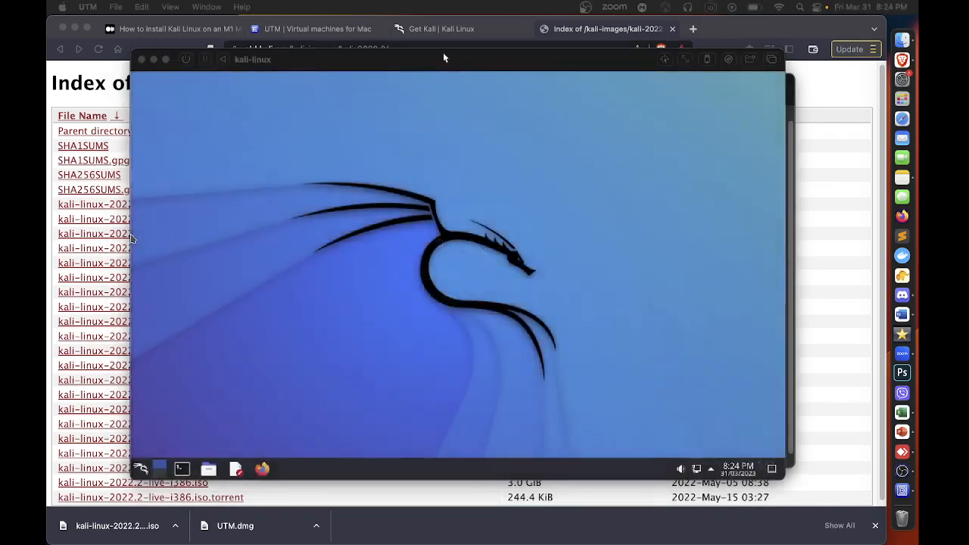
left_click_drag(443, 52, 469, 67)
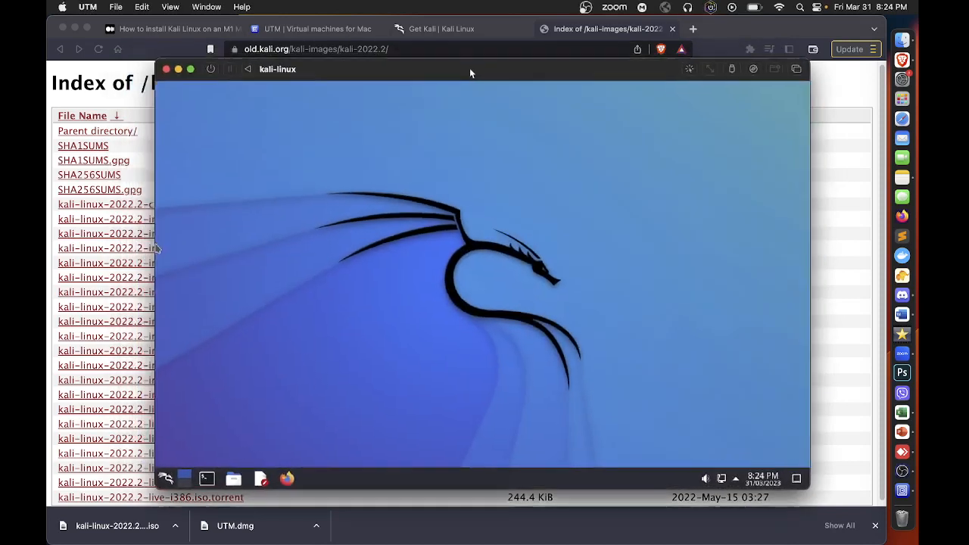
Open a terminal in Kali and run sudo apt update, entering the account password for sudo
left_click(207, 478)
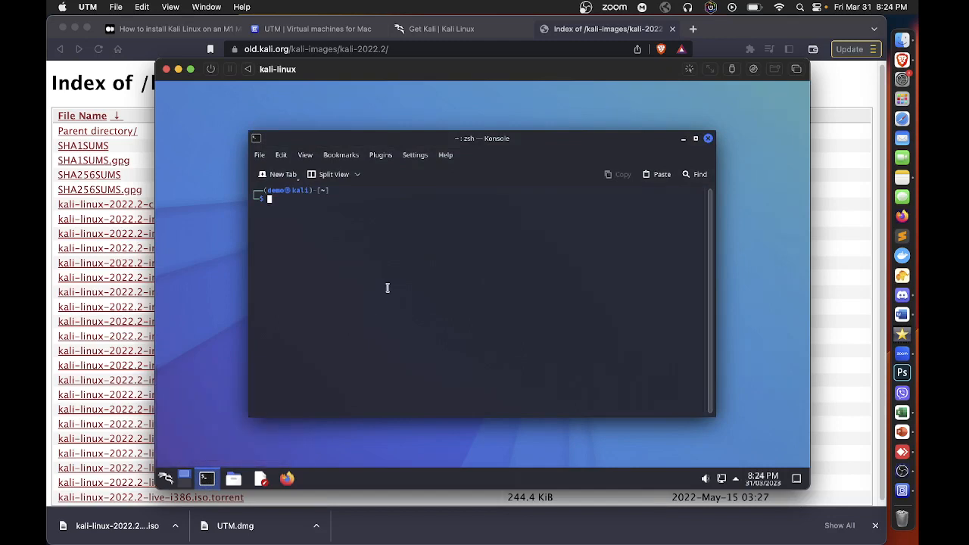
type("sudo apt update")
key("Return")
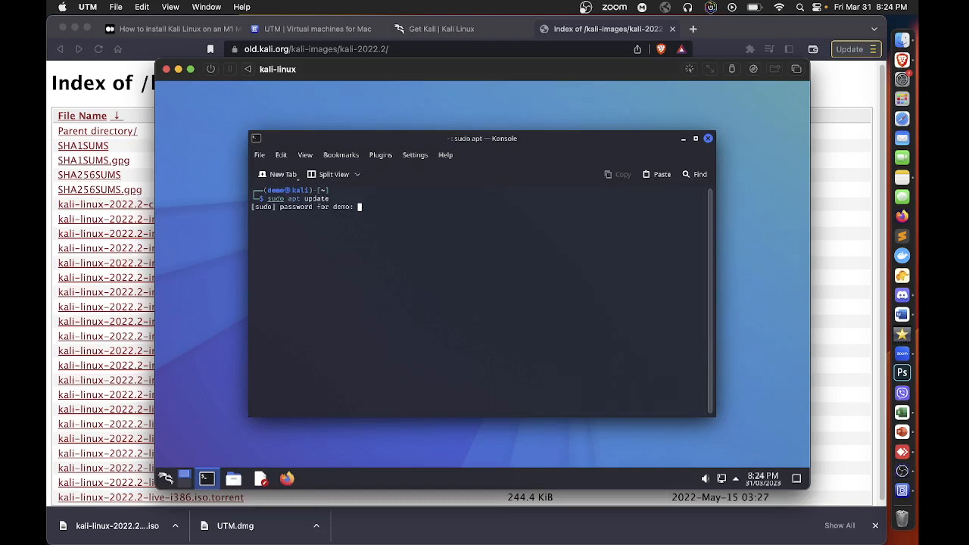
key("Return")
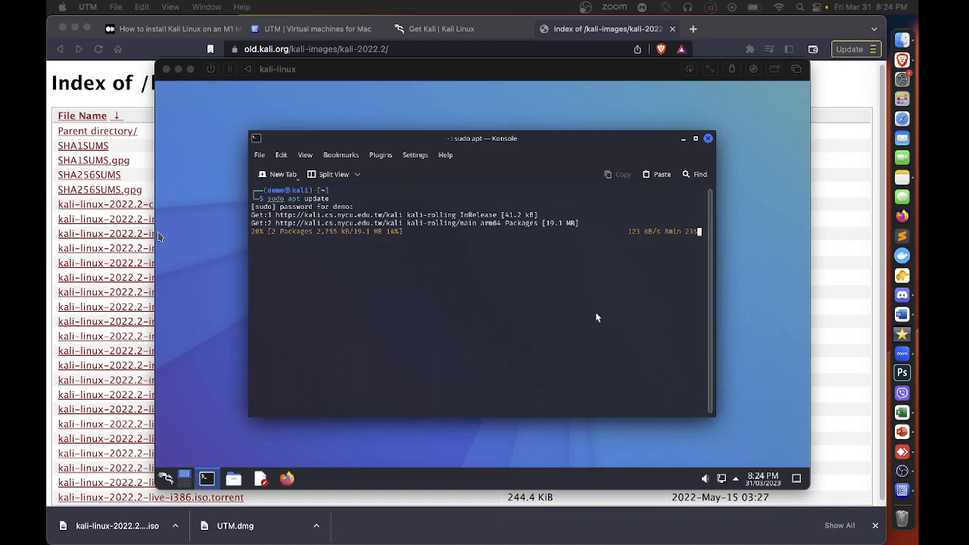
Open a second Konsole window and move it aside so the first one stays partly visible
right_click(206, 480)
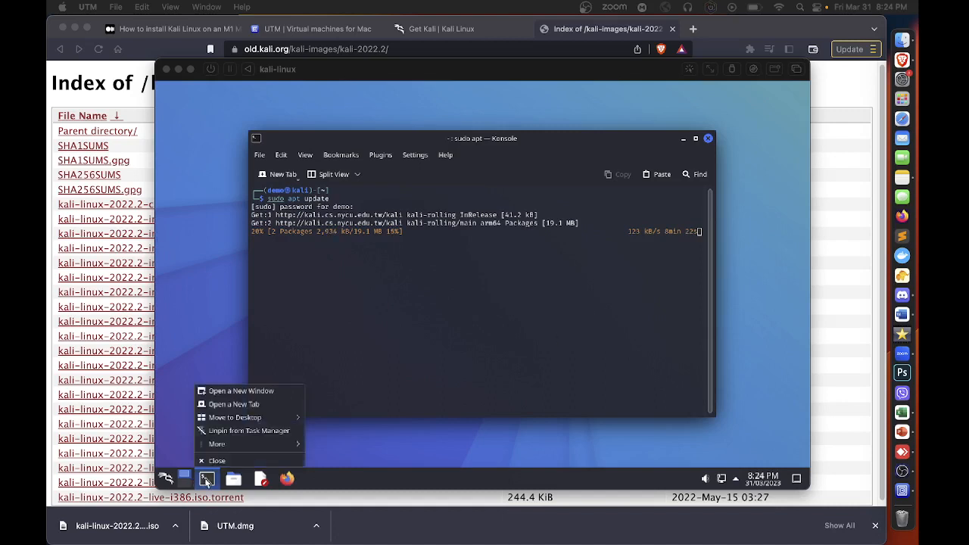
left_click(246, 393)
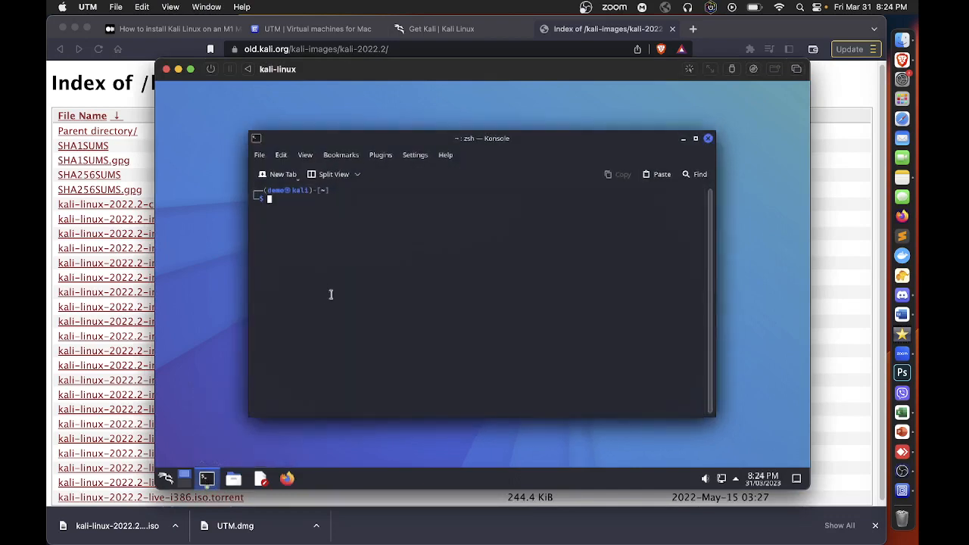
left_click_drag(545, 141, 608, 163)
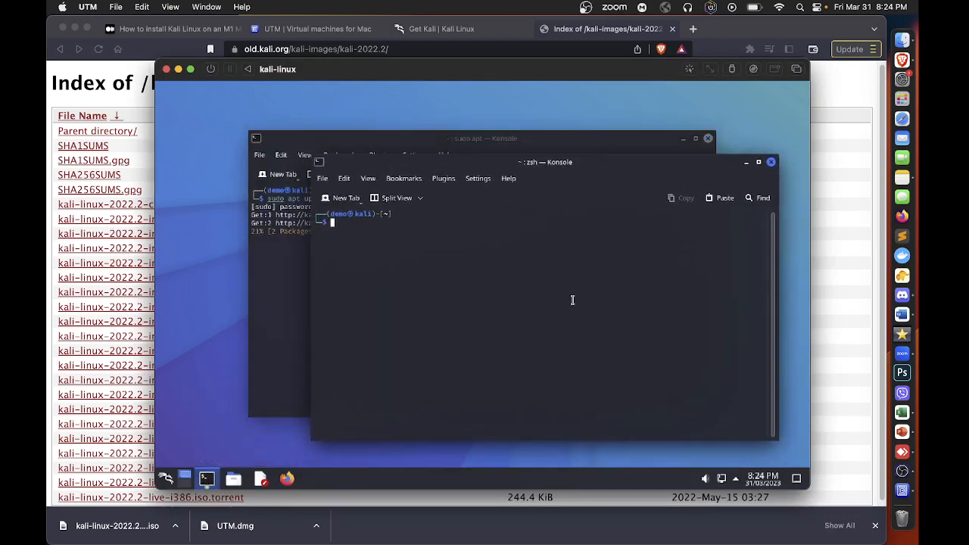
type("nmap")
type("-F www.google.com")
key("Return")
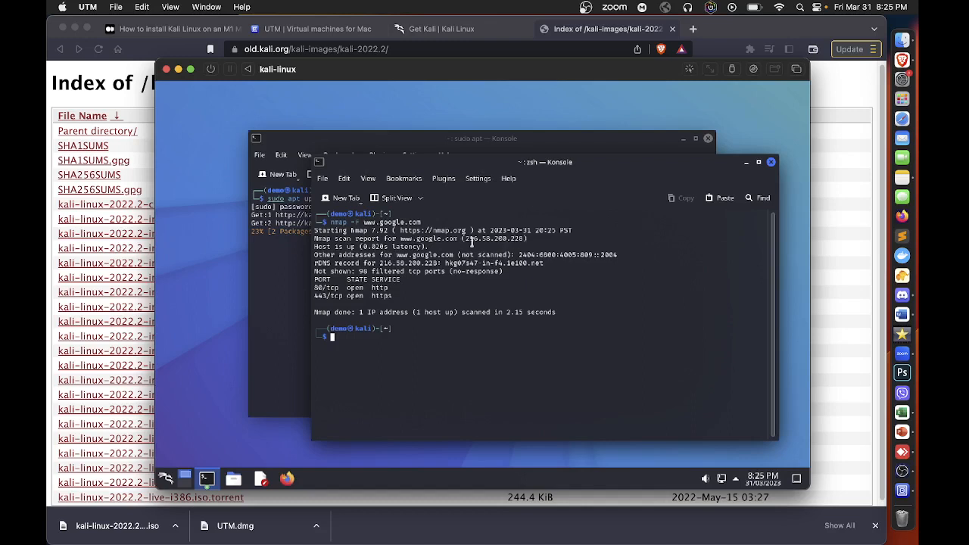
left_click_drag(465, 238, 525, 239)
left_click_drag(316, 295, 409, 299)
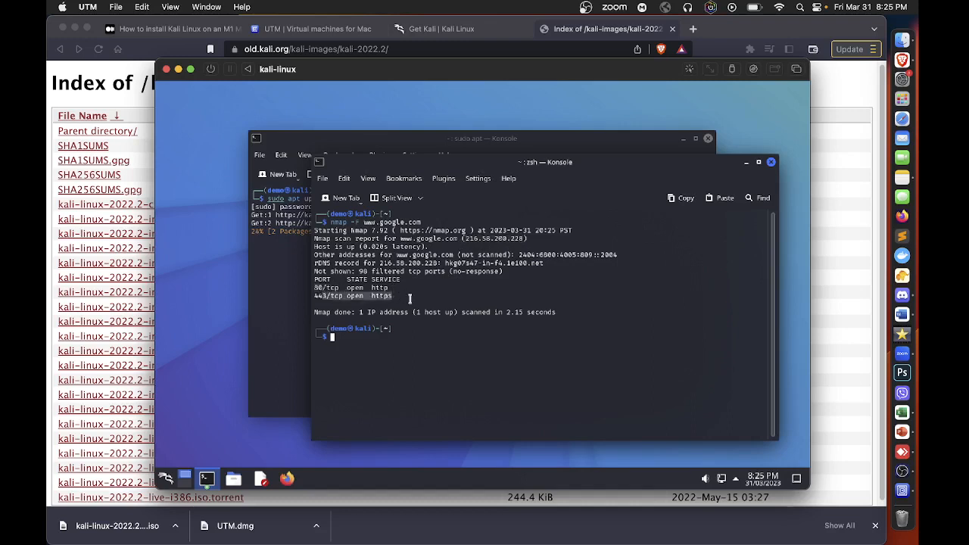